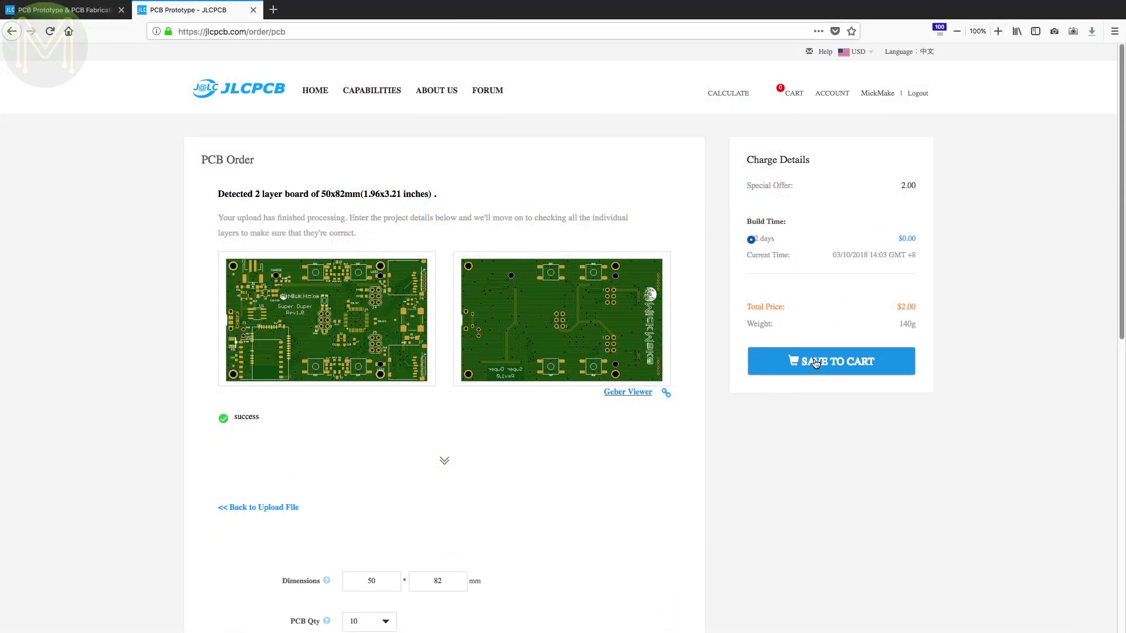
Save the 2-layer 50x82mm board order to the cart as a $2.00 prototype item
click(816, 363)
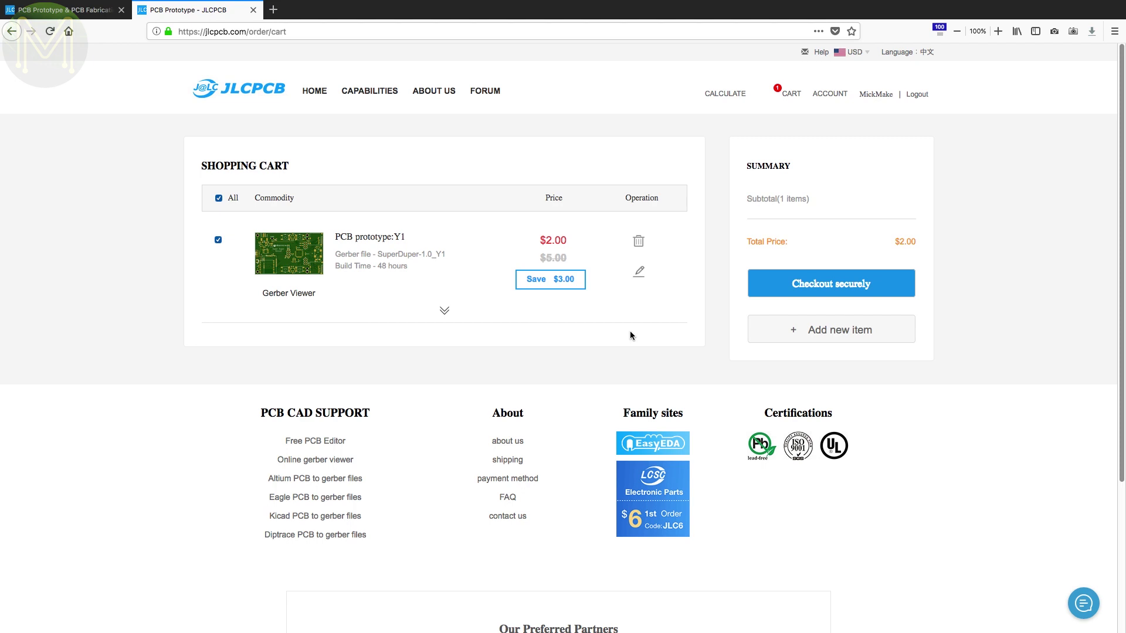
Expand the cart item to show its layers, dimensions, quantity and surface finish
click(444, 311)
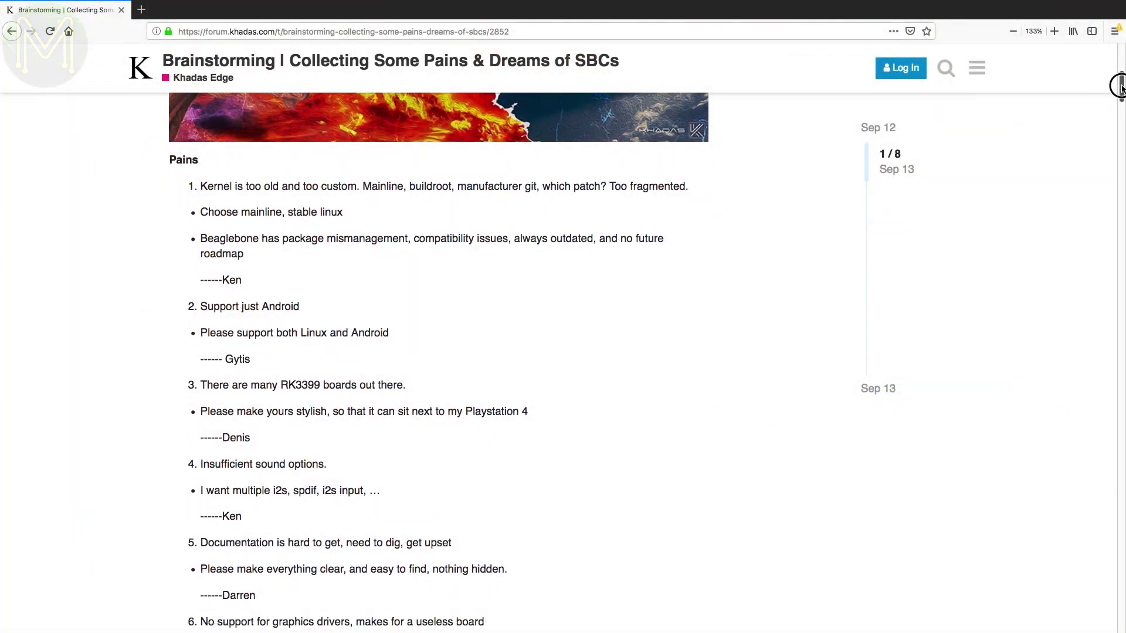
Scroll the forum thread down to where the Pains list ends and Dreams begin
drag(1121, 94, 1121, 167)
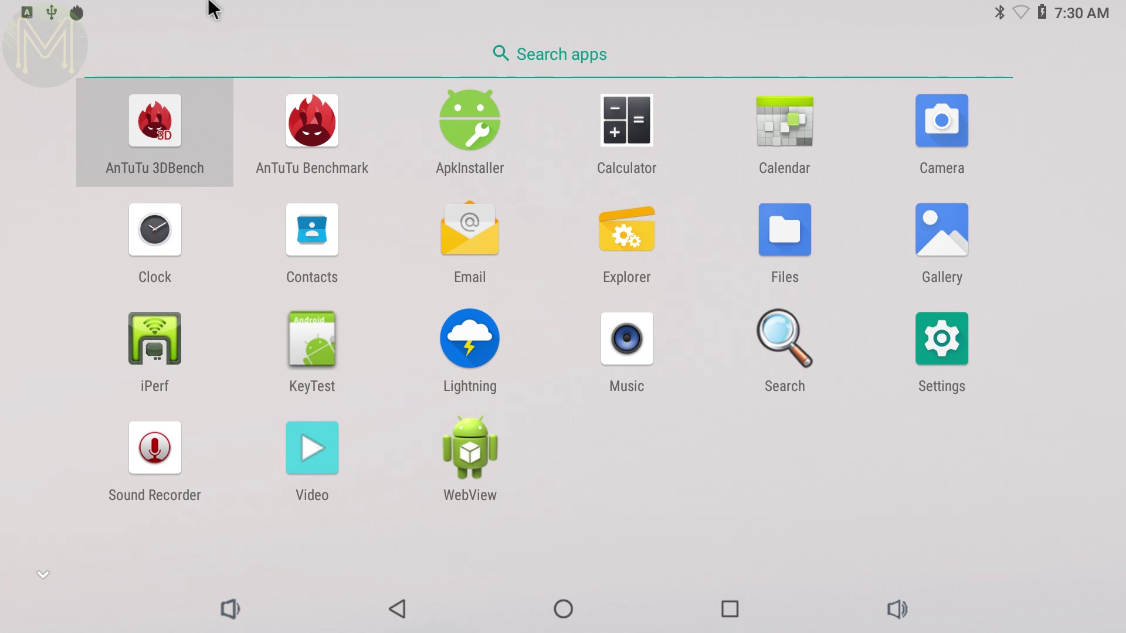
Launch AnTuTu 3DBench from the Android app drawer
click(207, 97)
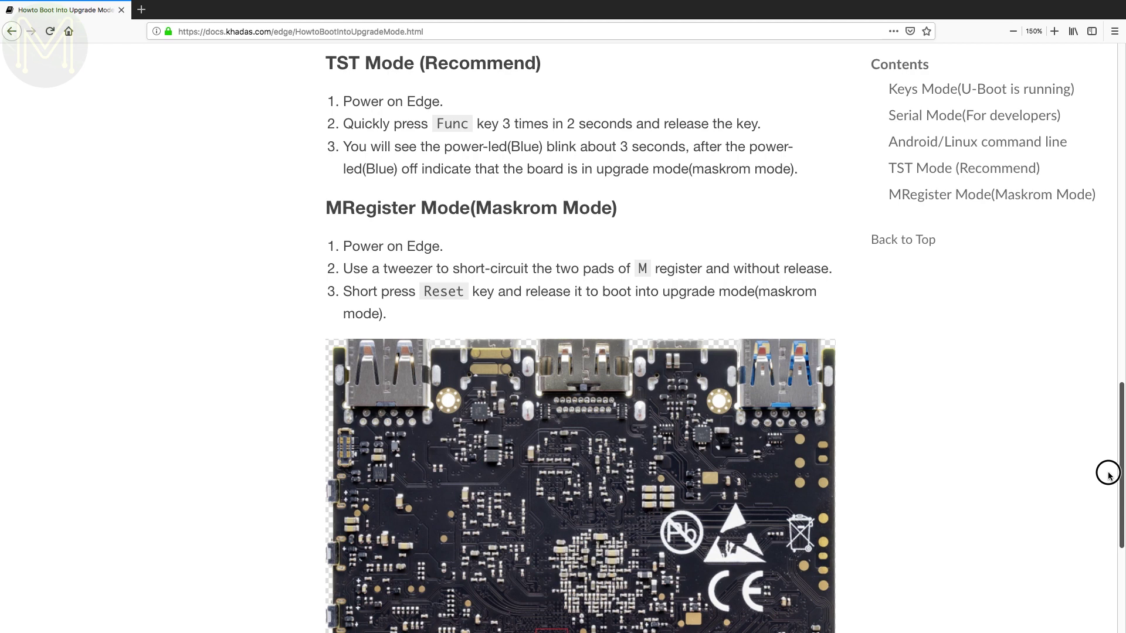
Scroll down through the Boot Into Upgrade Mode page of the Khadas docs
drag(1110, 477, 1105, 518)
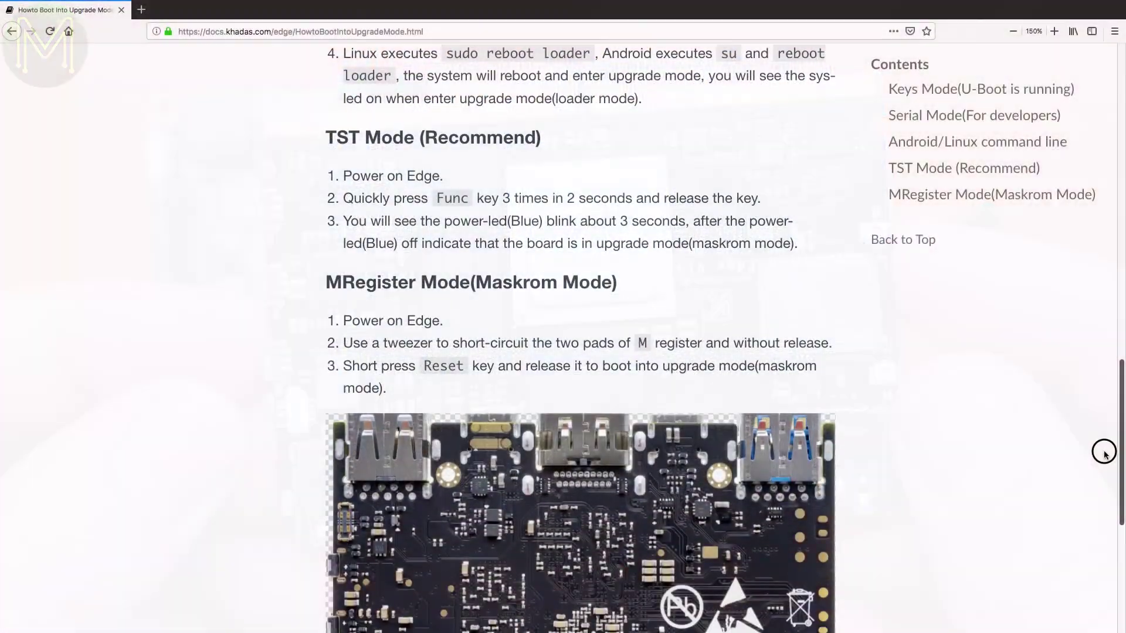
scroll(1104, 453, down, 2)
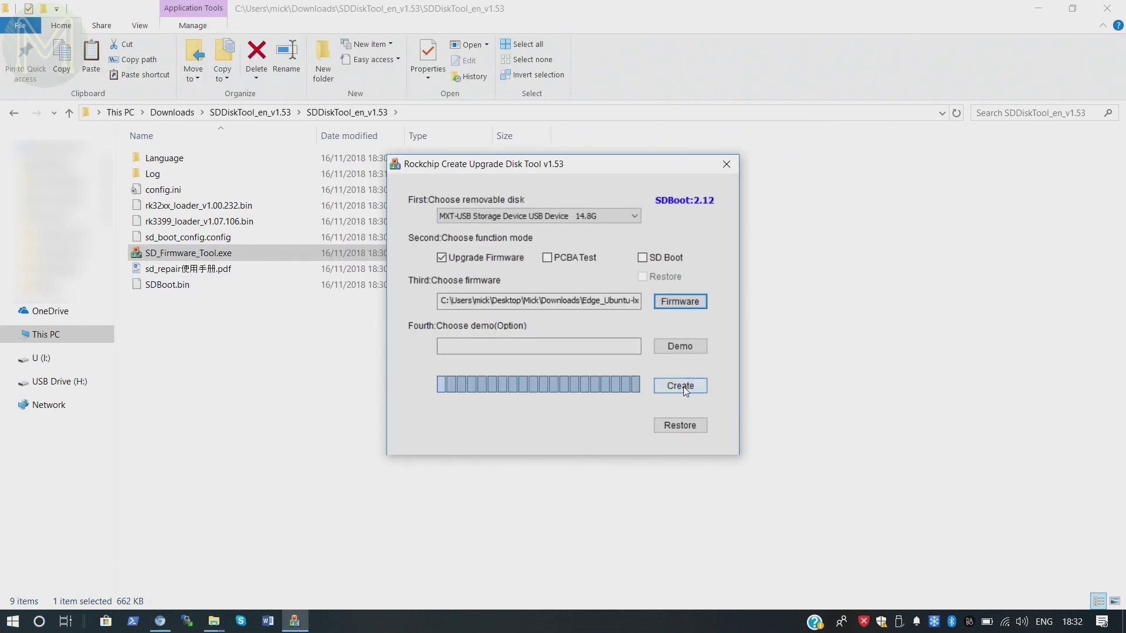
Create the upgrade disk on the 14.8G device, accepting the data-loss warning
click(683, 387)
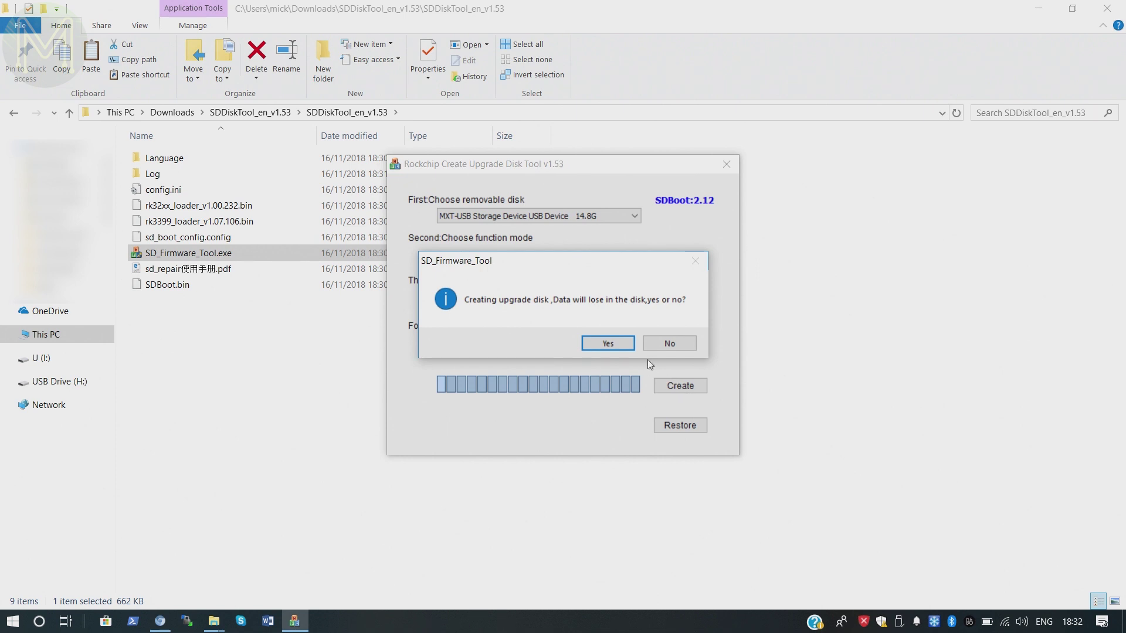
click(622, 344)
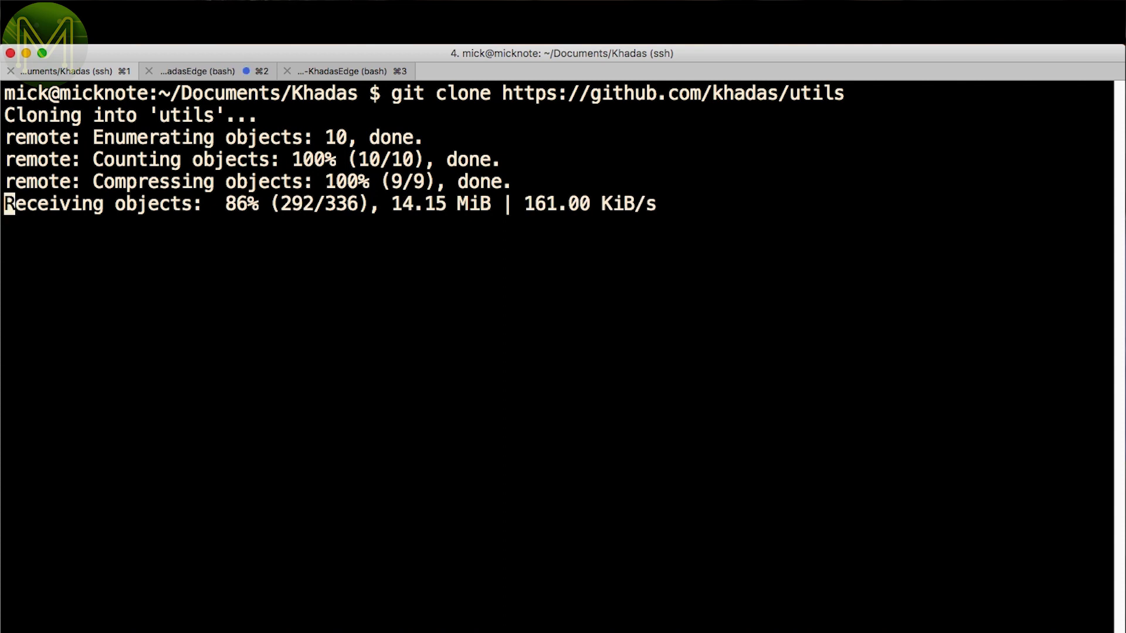
Enter the cloned utils folder, list its files and run ./INSTALL
text(cd utils/)
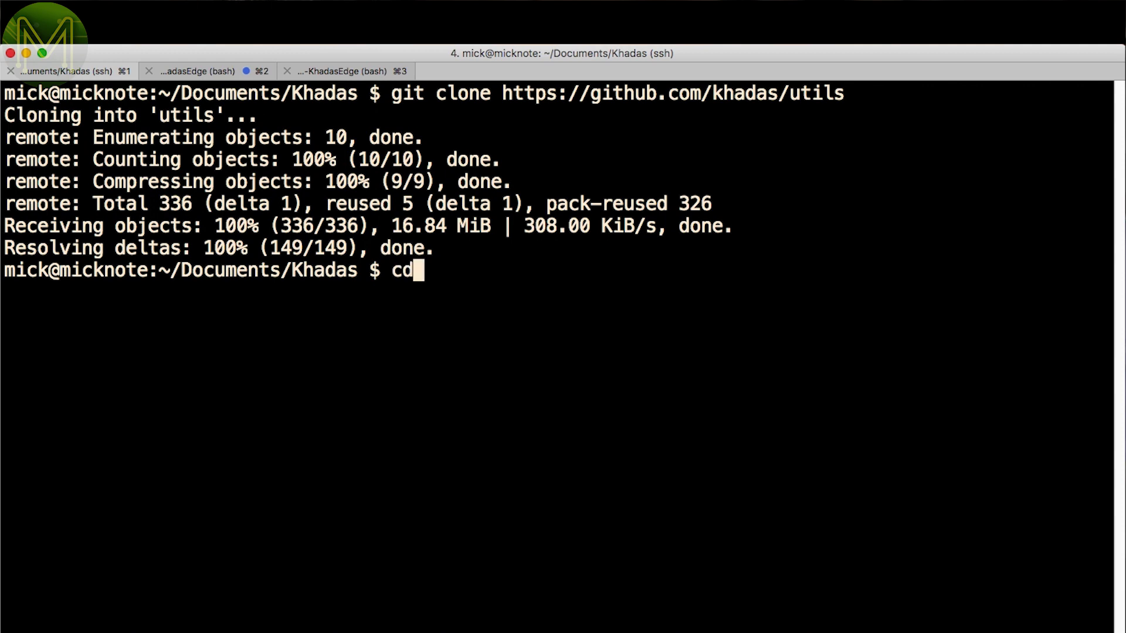
key(Return)
text(ls $)
key(Return)
text(./INSTALL)
key(Return)
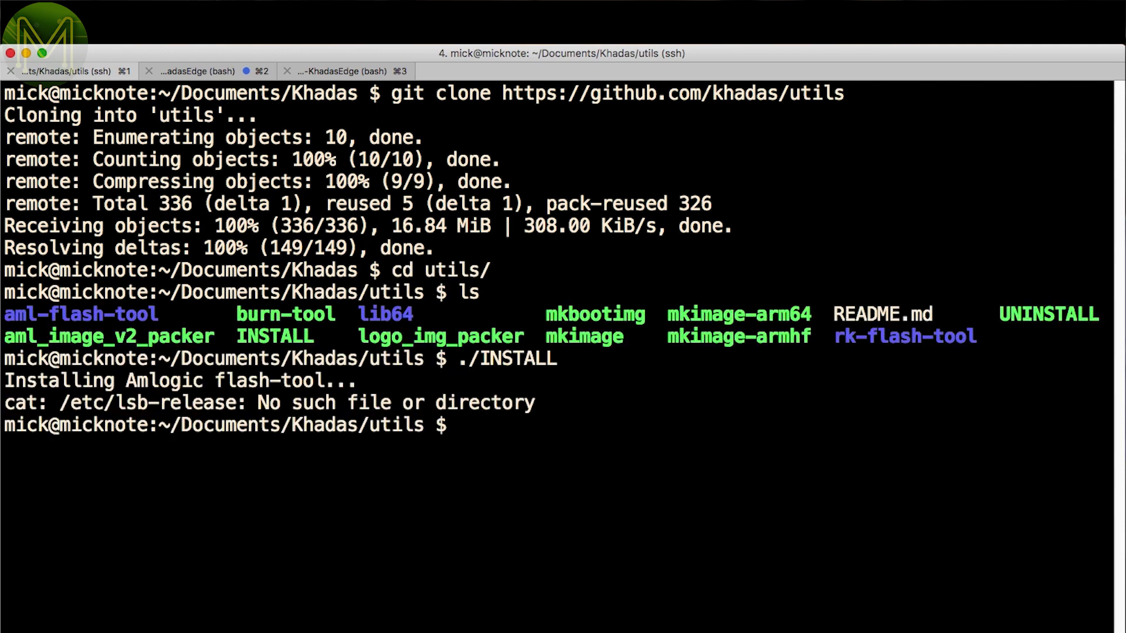
Read through the INSTALL script with less
text(less IN)
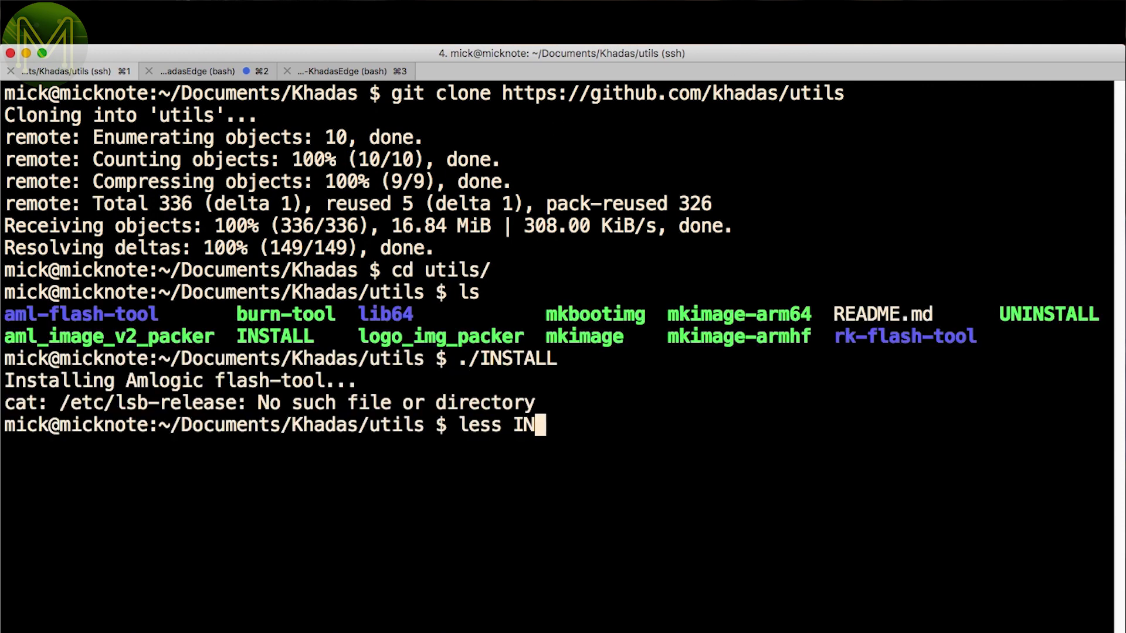
key(Tab)
key(Return)
key(space)
key(b)
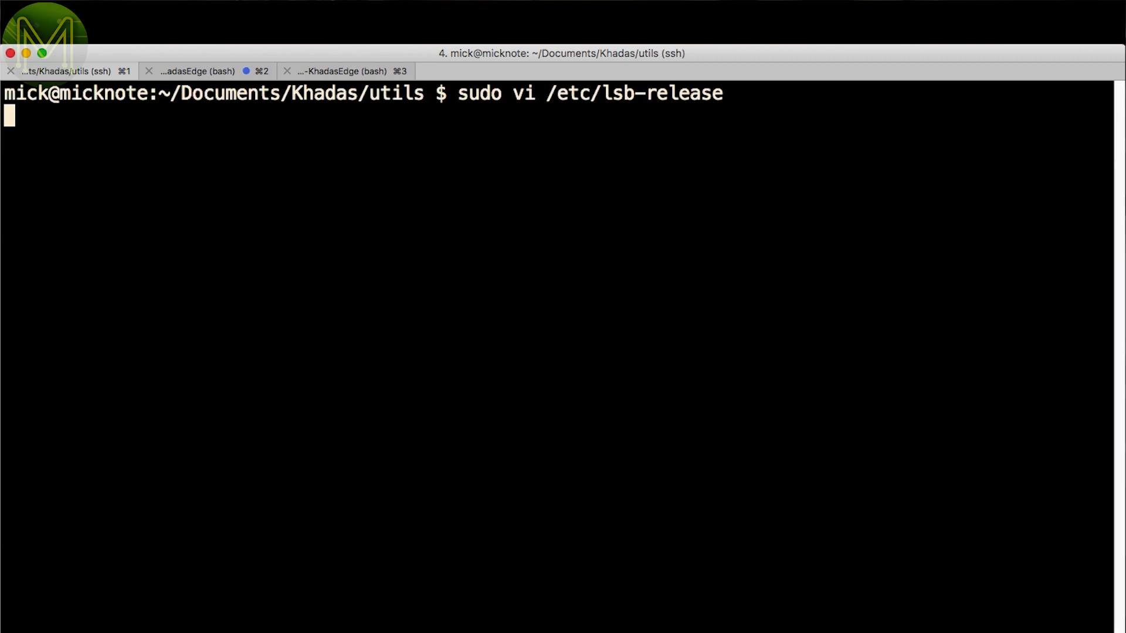
Paste the DISTRIB_ lines into /etc/lsb-release and save the file
key(i)
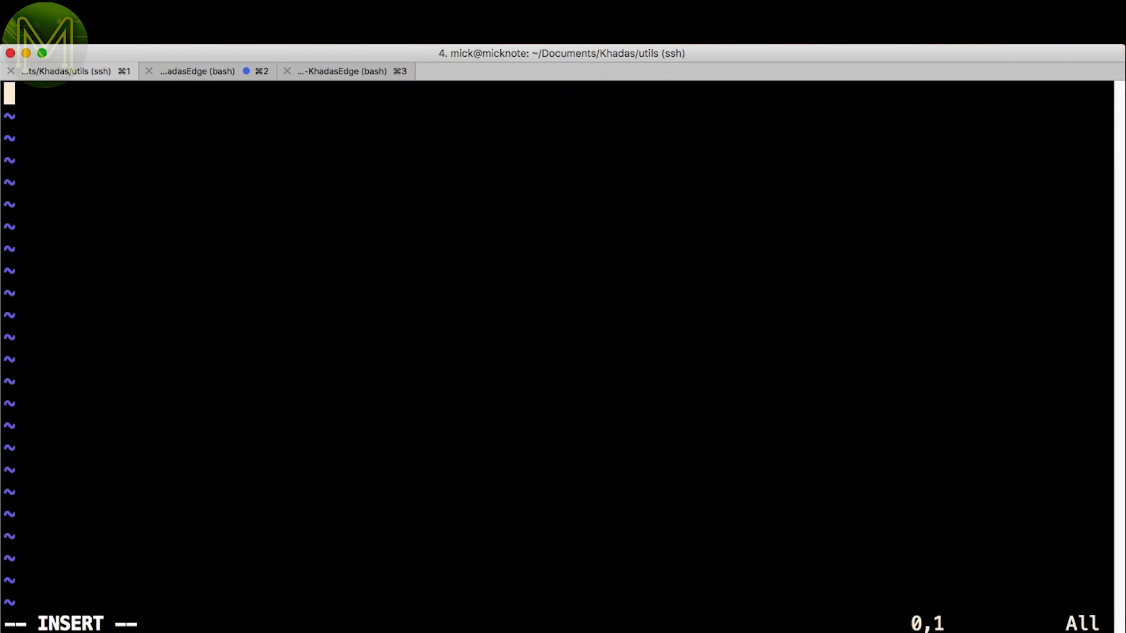
text(DISTRIB_ID=Ubuntu DISTRIB_RELEASE=16.04 DISTRIB_CODENAME=xenial DISTRIB_DESCRIPTION="Ubuntu Xenial Xerus)
key(Escape)
text(:wq)
key(Return)
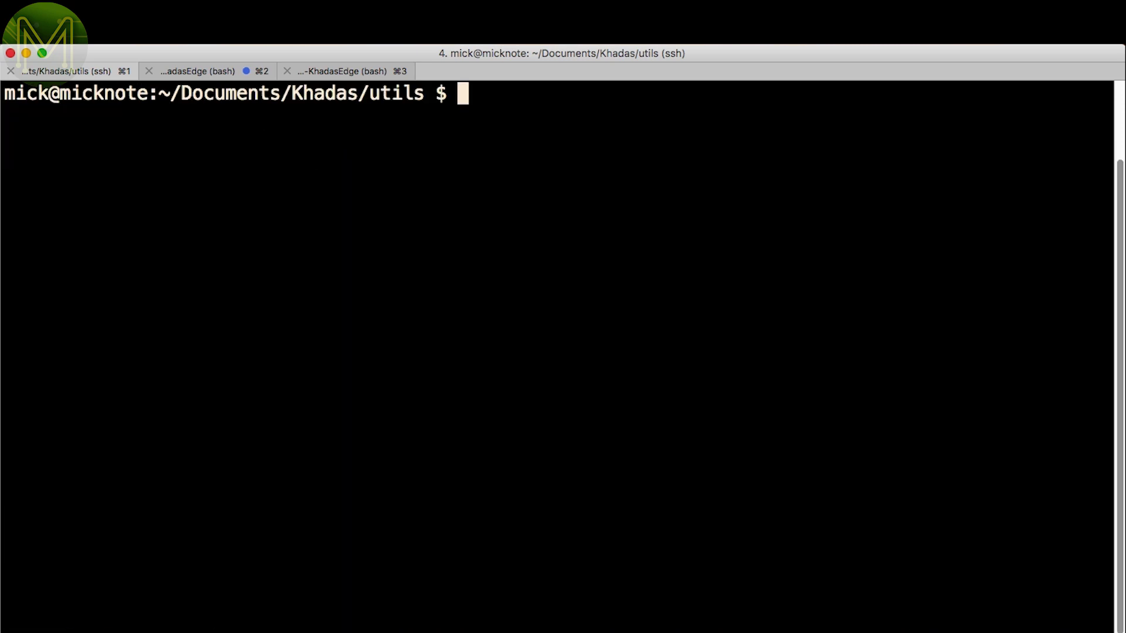
Rerun the INSTALL script to install the flashing tools
text(./INS)
key(Tab)
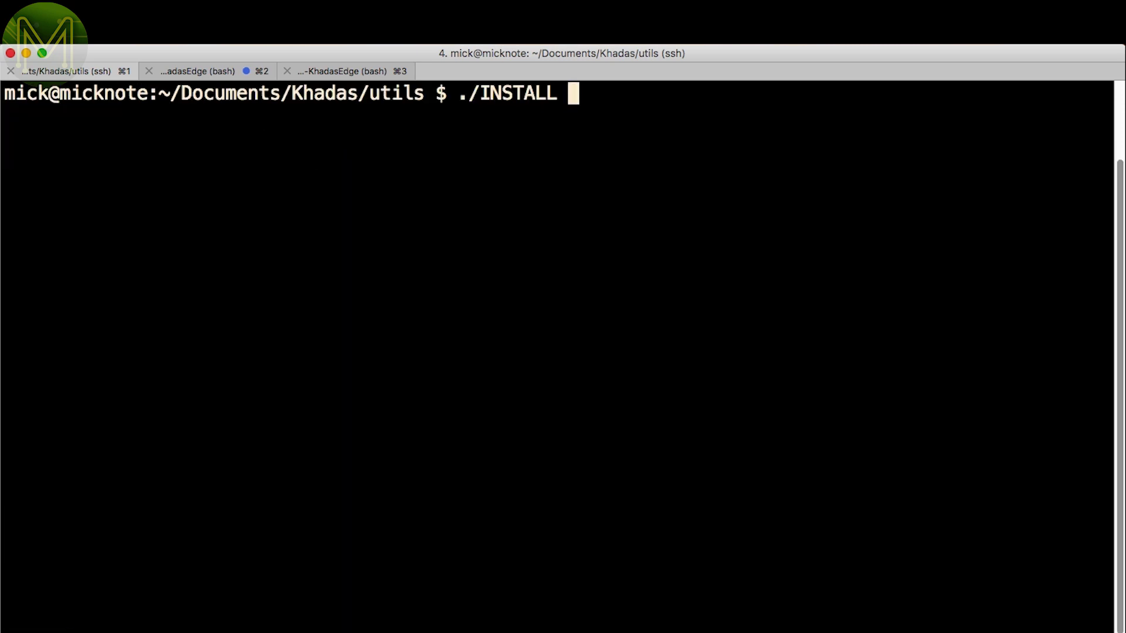
key(Return)
Try burning Edge_Ubuntu-lxde-bionic_Linux-4.4_arm64_EMMC_V20181115.img to eMMC with the -i option
text(-i )
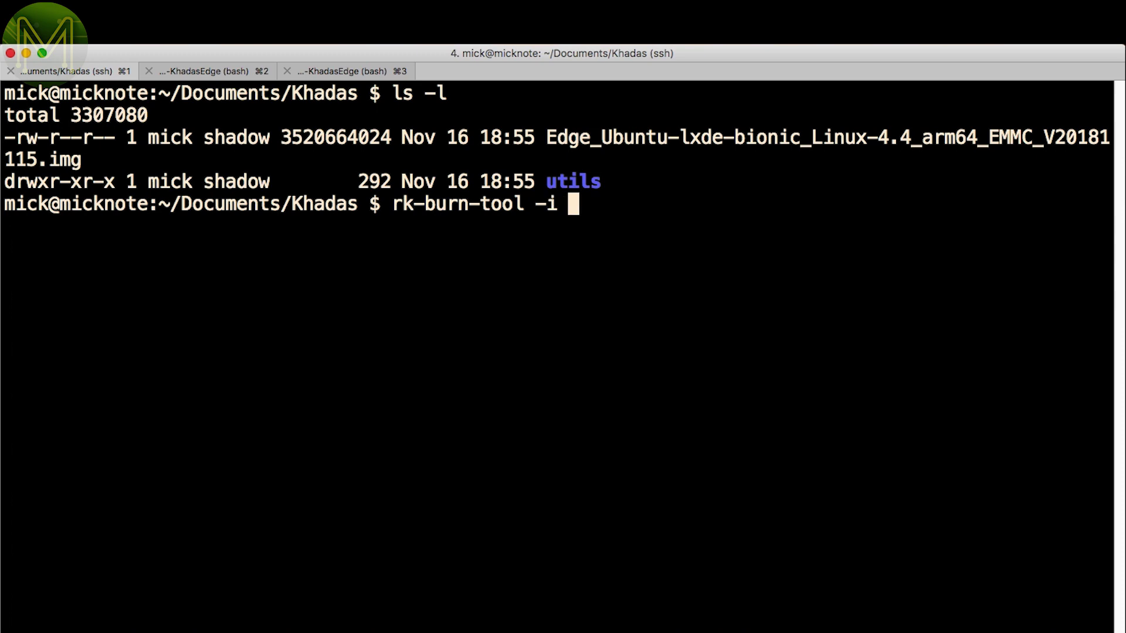
text(E)
key(Tab)
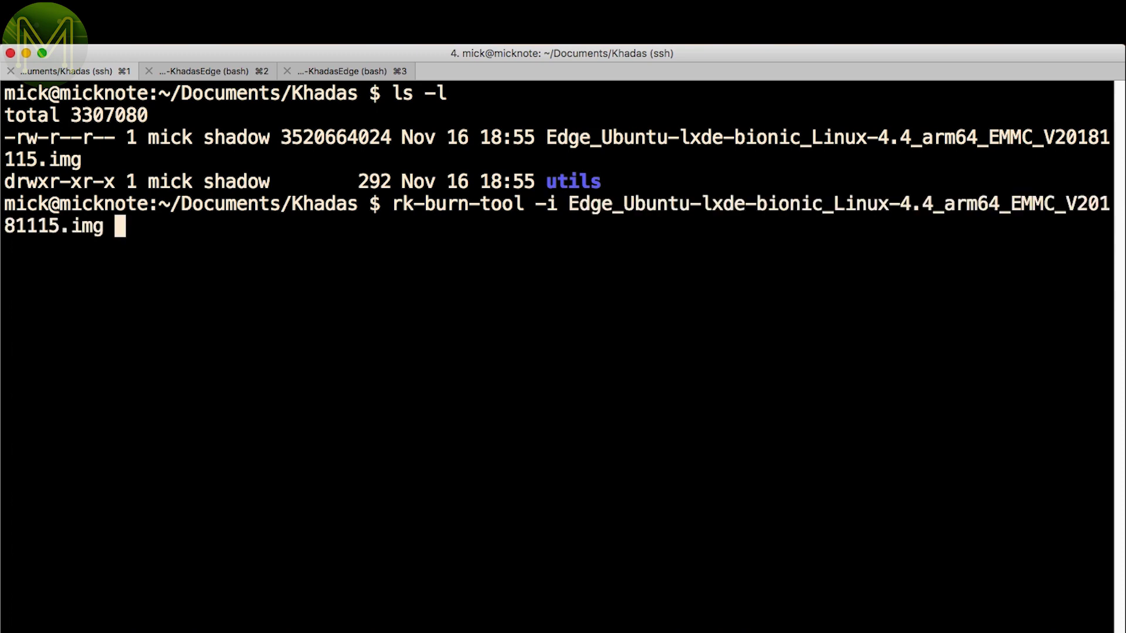
key(Return)
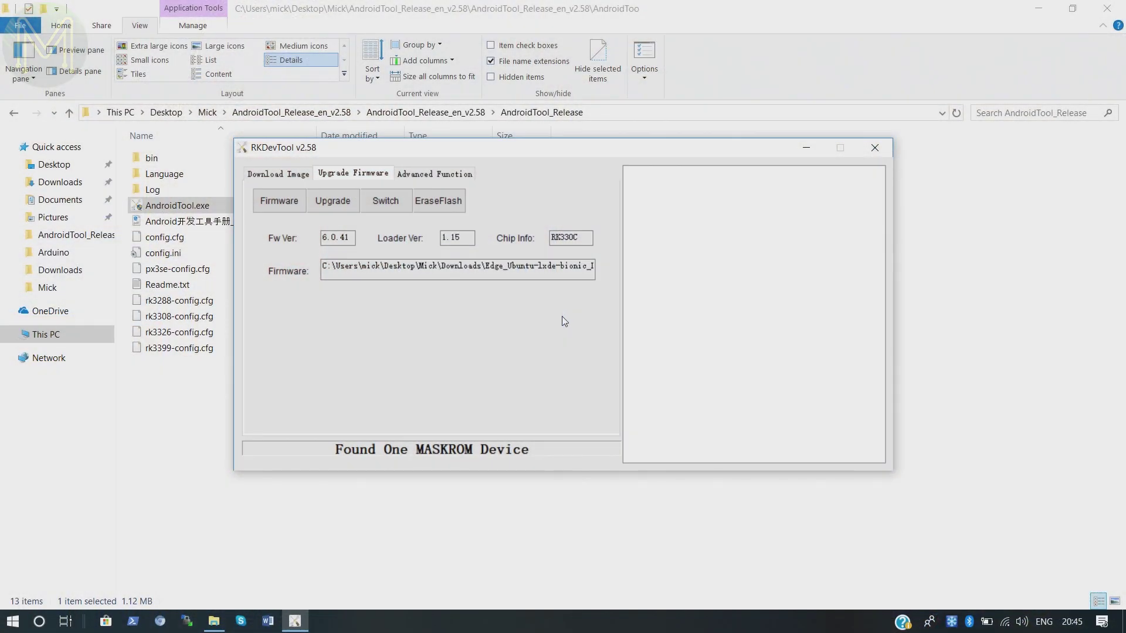
Upgrade the MASKROM-mode board with the loaded Ubuntu firmware image
click(328, 206)
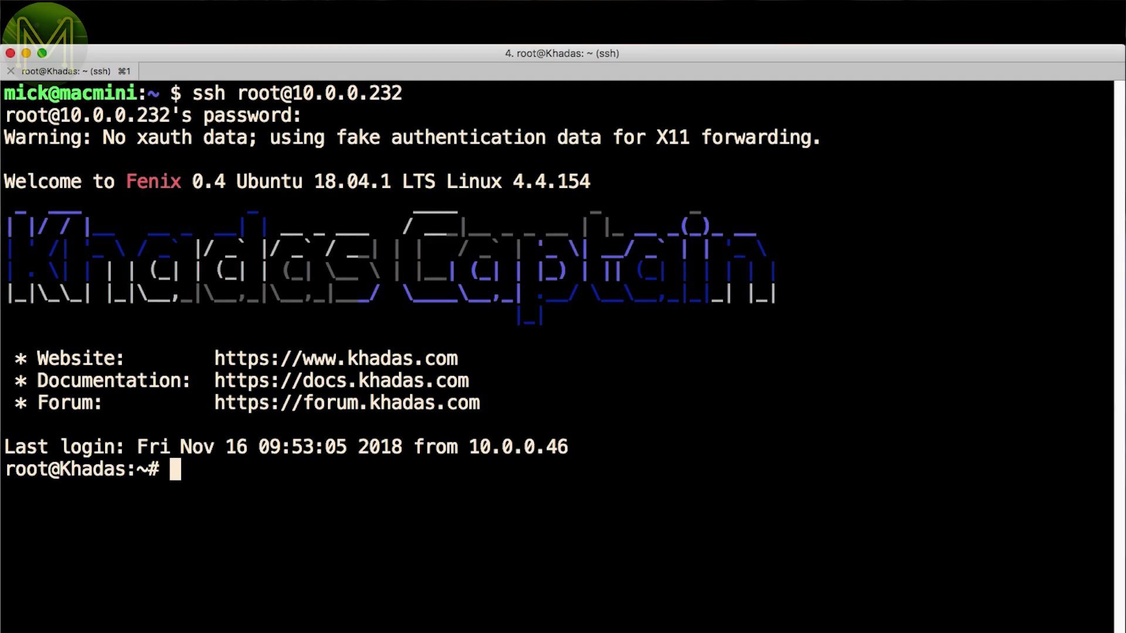
Show the board's CPU details from /proc/cpuinfo
text(cat )
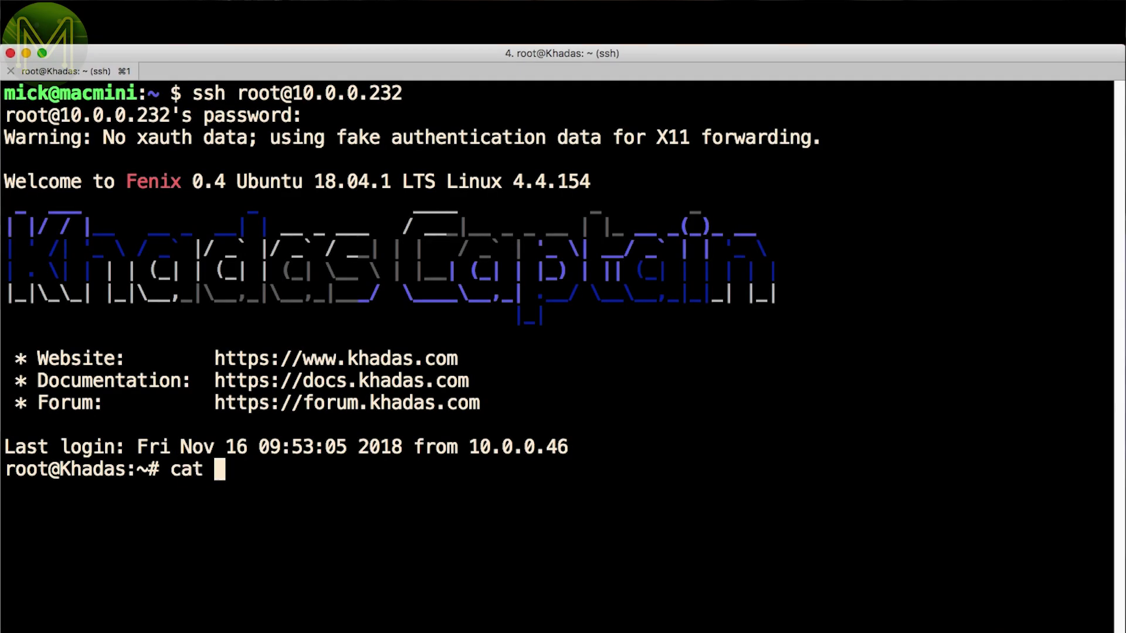
text(/proc/cpuinfo)
key(Return)
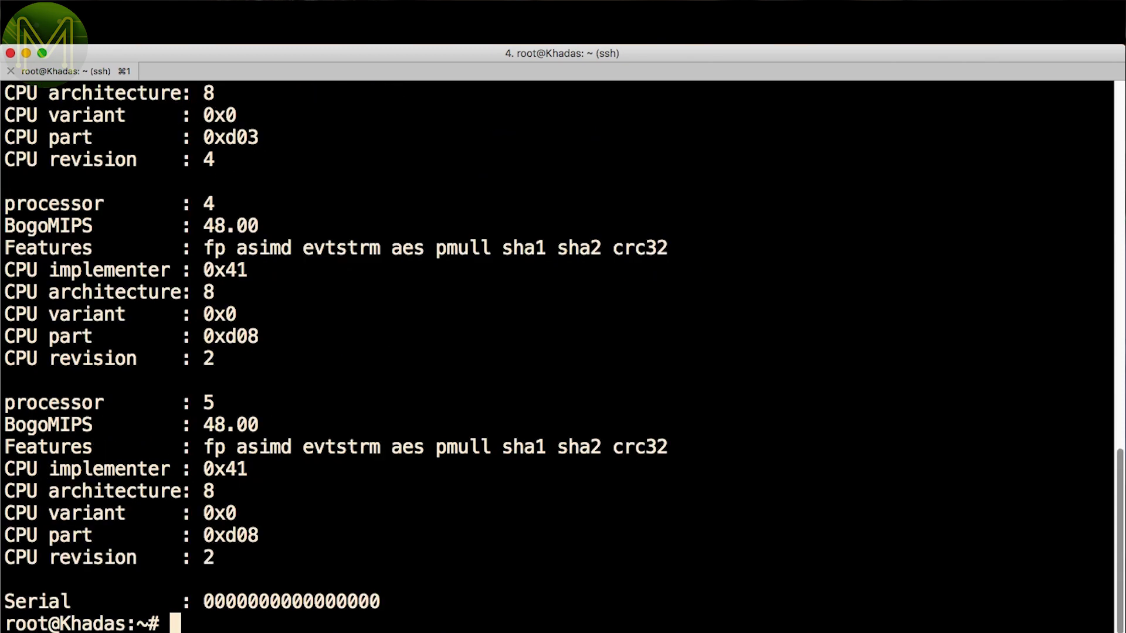
scroll(557, 352, up, 1)
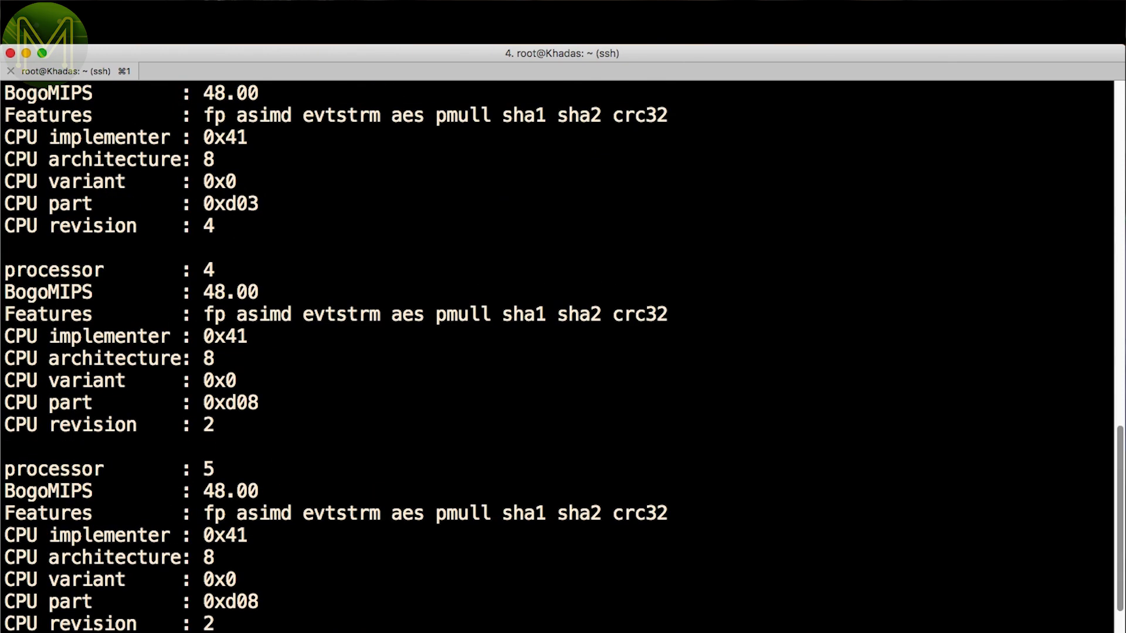
List the /dev/spi* and /dev/i2c* device nodes and the /sys/class/gpio entries
text(ls -l /dev/spi* /dev/i2c)
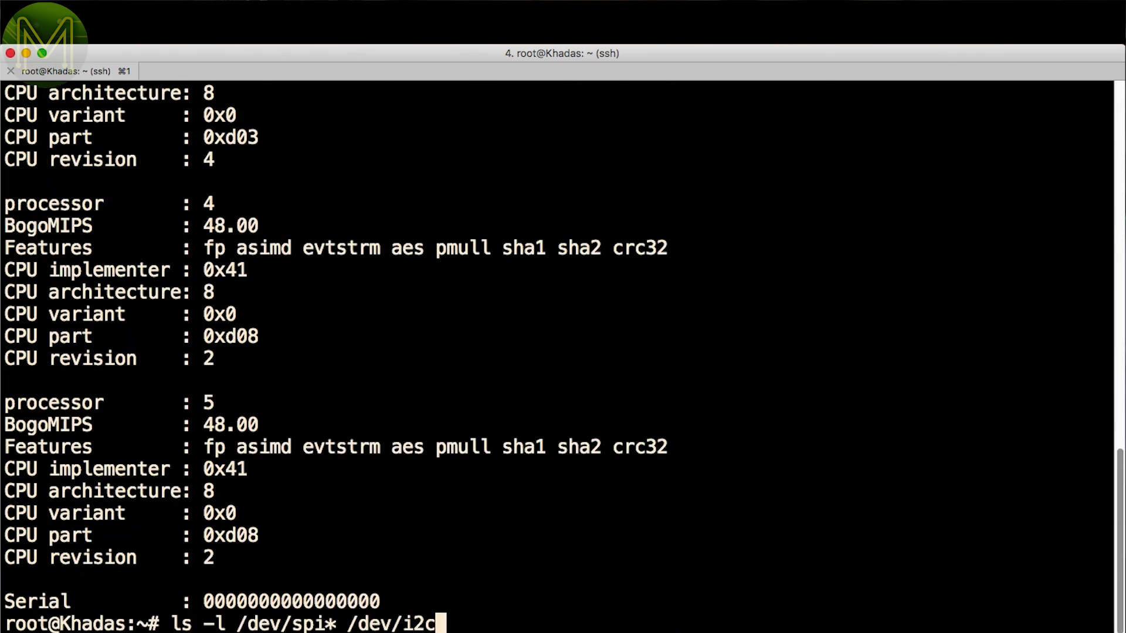
text(*)
key(Return)
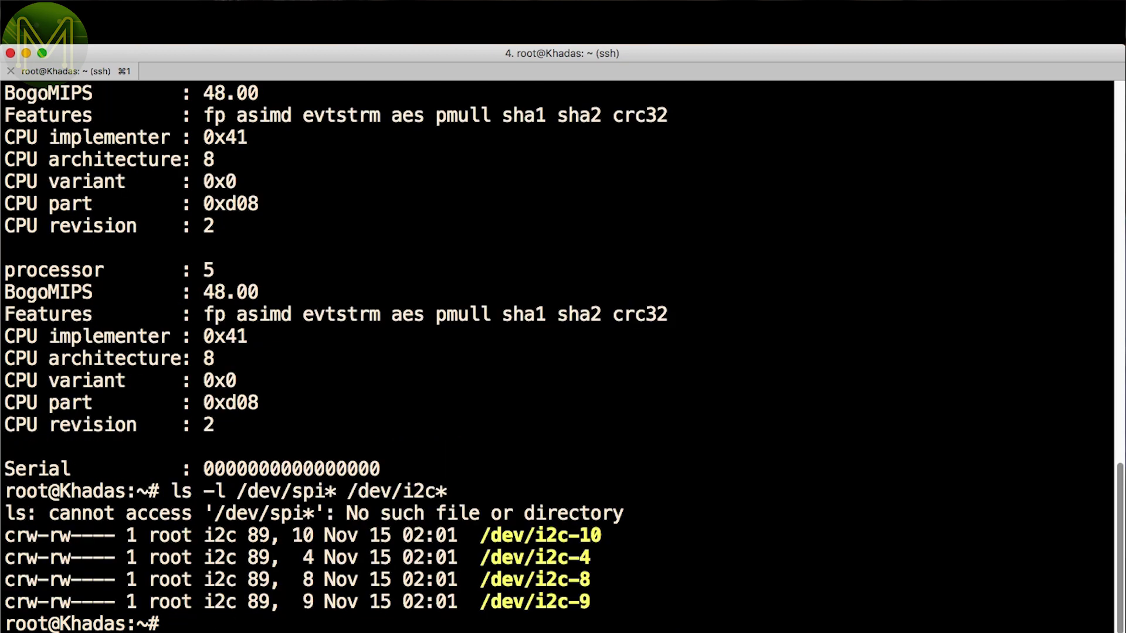
text(ls -l /sys/class/gpio/)
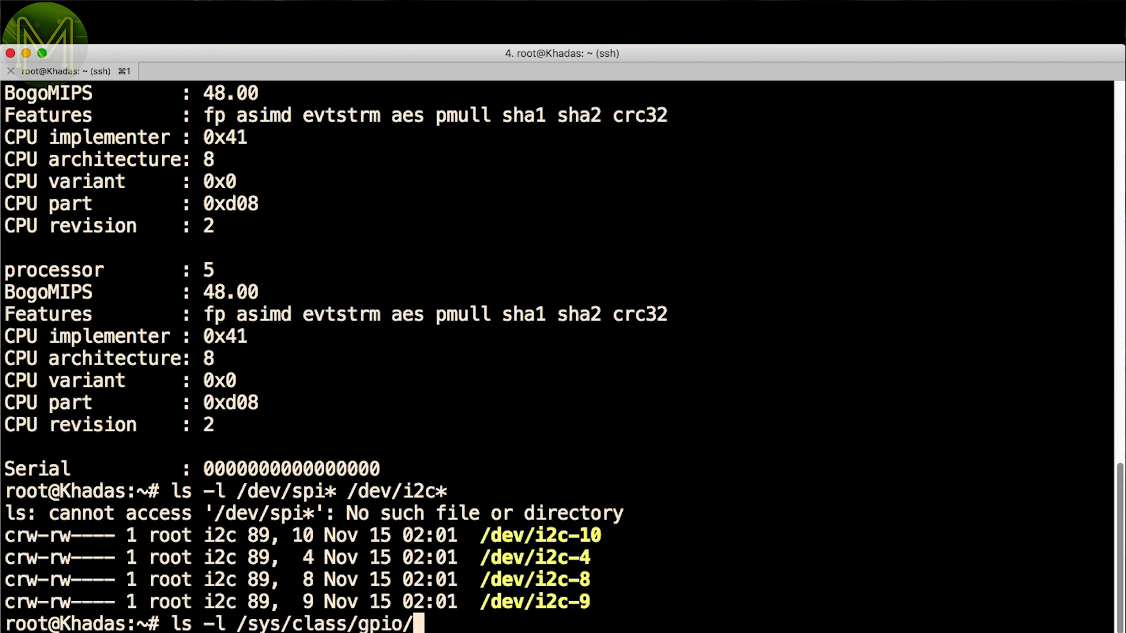
key(Return)
text(ls -l)
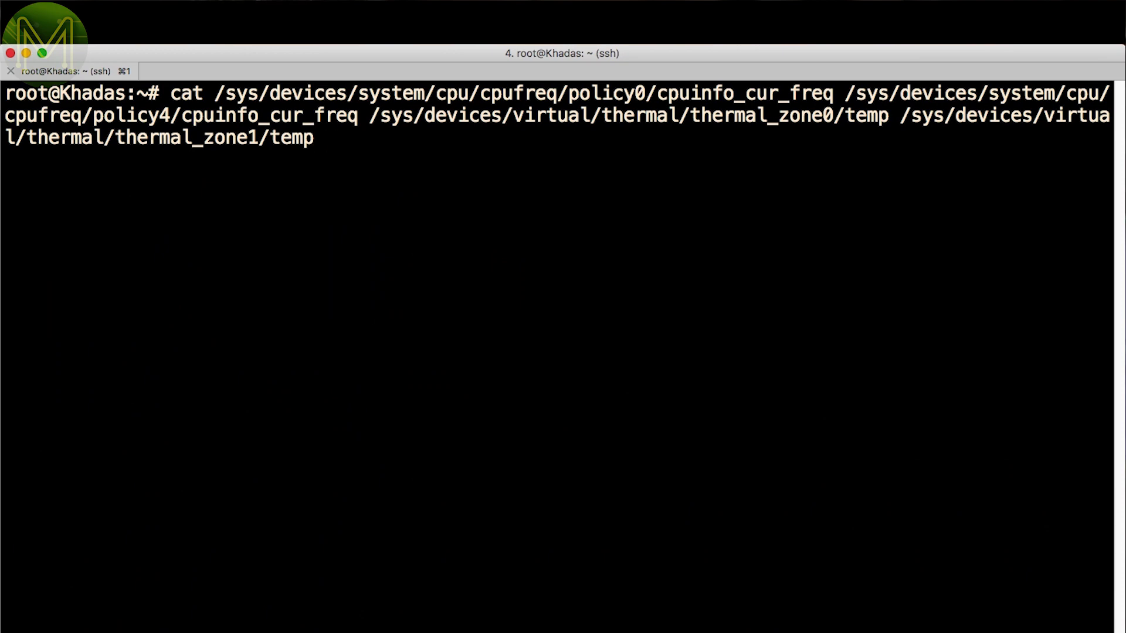
Read the CPU frequencies and temperatures, then set the policy0 governor to performance and check it
key(Return)
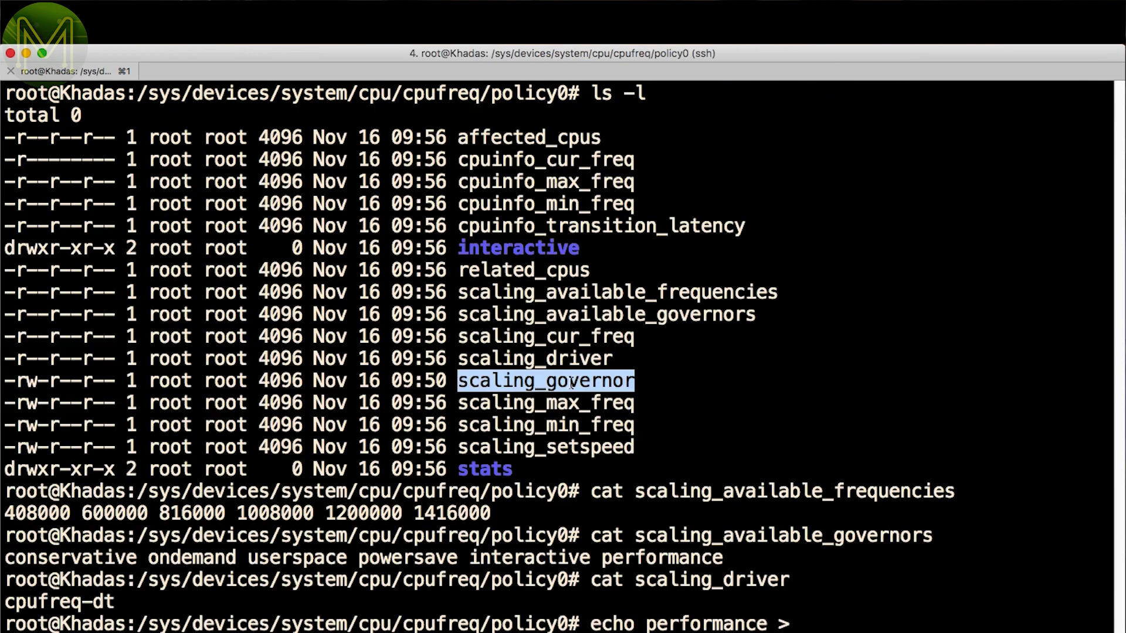
text(scaling_governor)
key(Return)
key(Up)
key(Up)
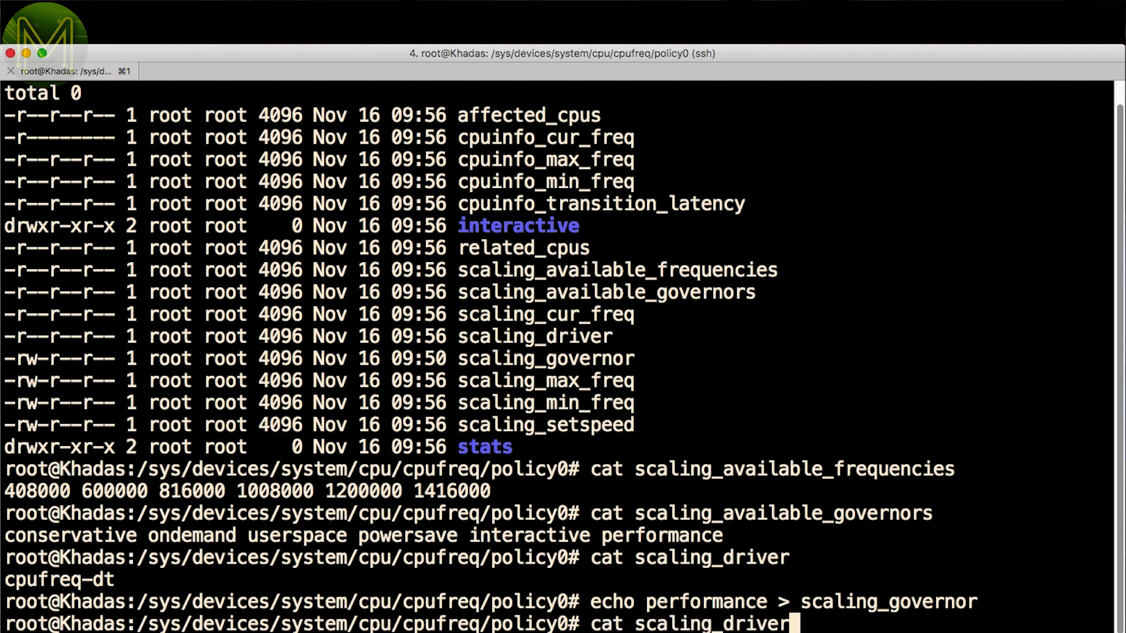
key(Return)
key(Up)
key(BackSpace)
key(BackSpace)
key(BackSpace)
key(BackSpace)
key(BackSpace)
key(BackSpace)
text(g)
key(Tab)
key(Return)
Change the policy4 governor from interactive to performance and confirm it reports performance
text(cd ../policy4)
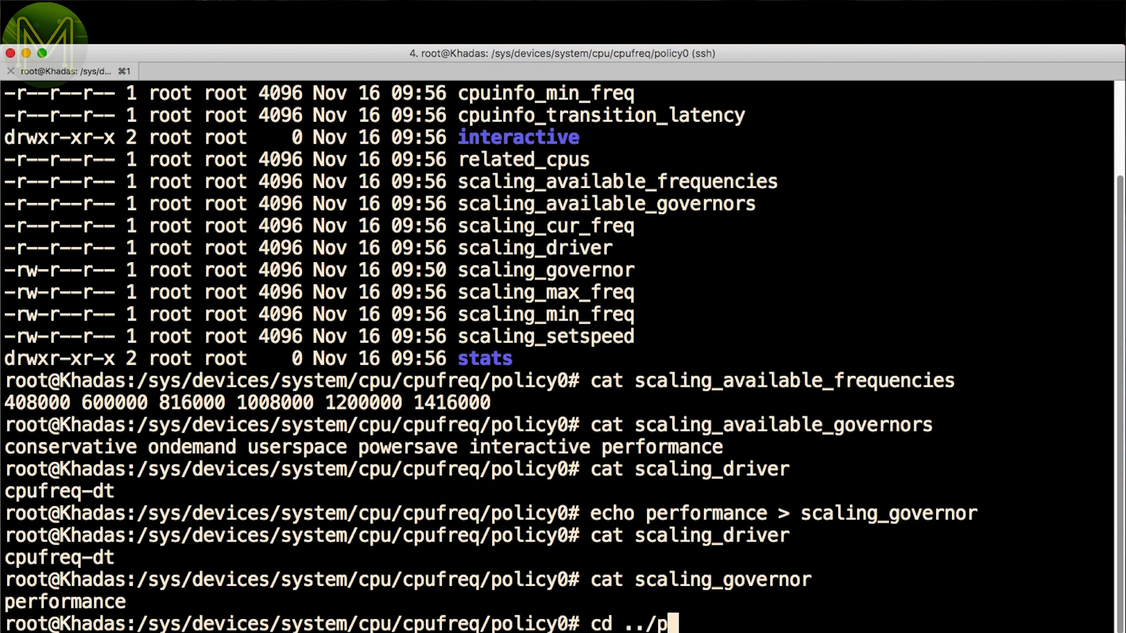
key(Return)
key(Up)
key(Up)
key(Return)
key(Up)
key(Up)
key(Up)
key(Up)
key(Up)
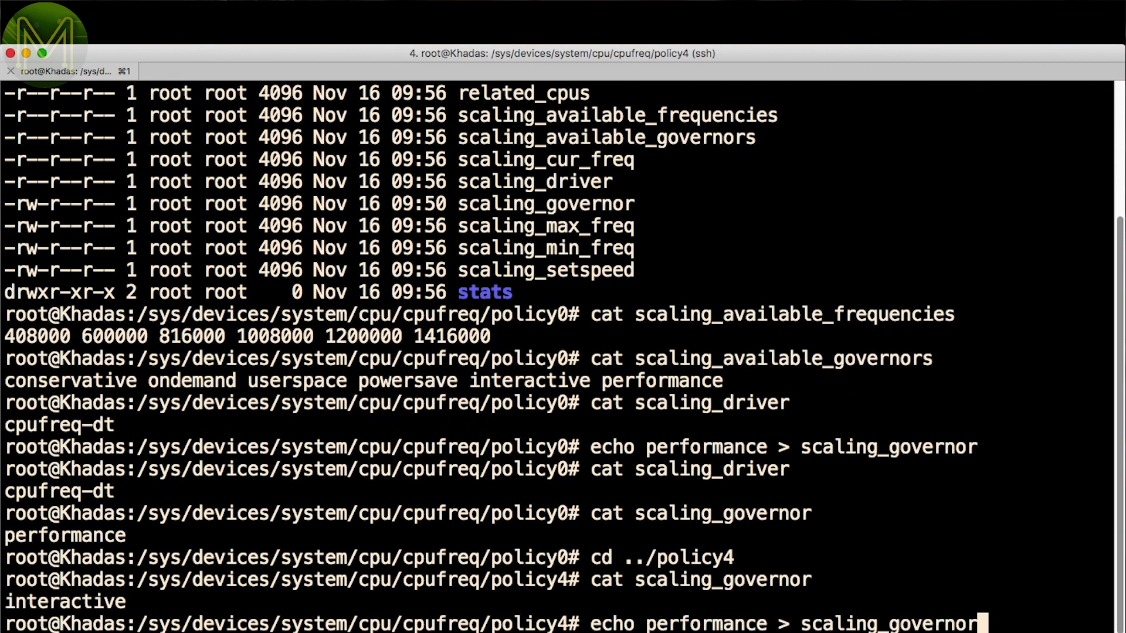
key(Return)
key(Up)
key(Up)
key(Return)
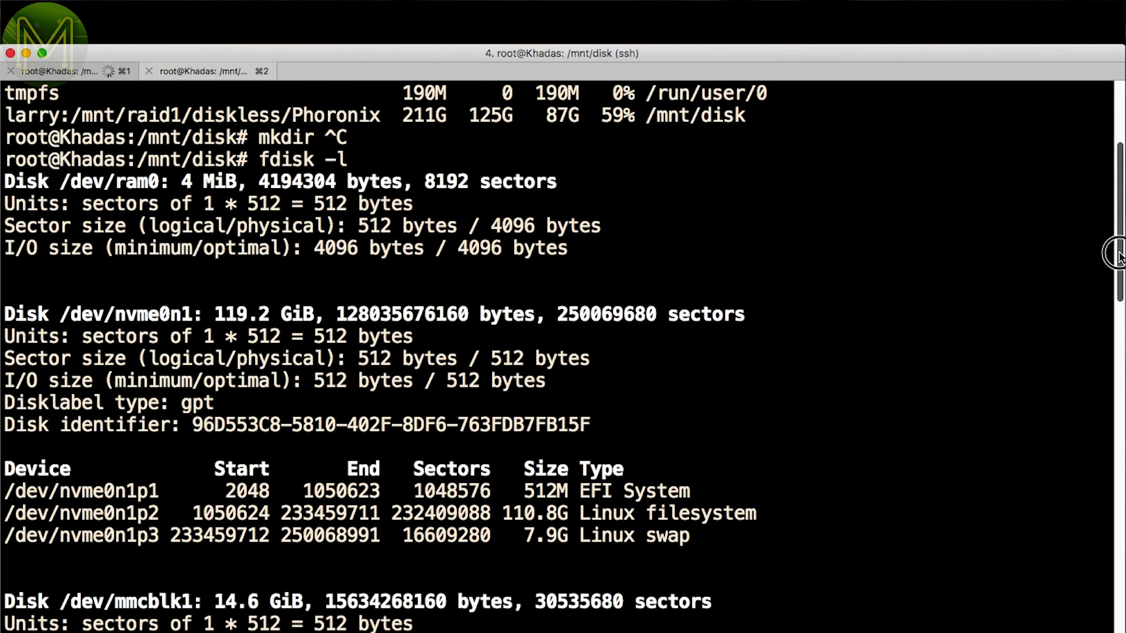
drag(1117, 256, 1117, 270)
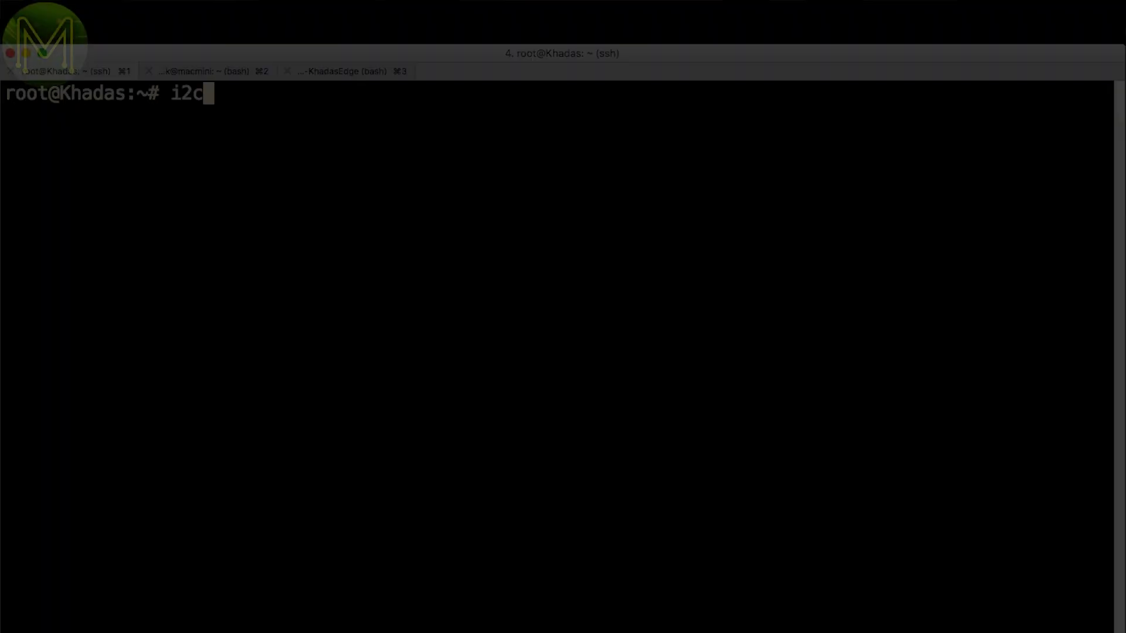
List all I2C adapters with i2cdetect -l and scan bus 4 for devices
text(detect -l)
key(Return)
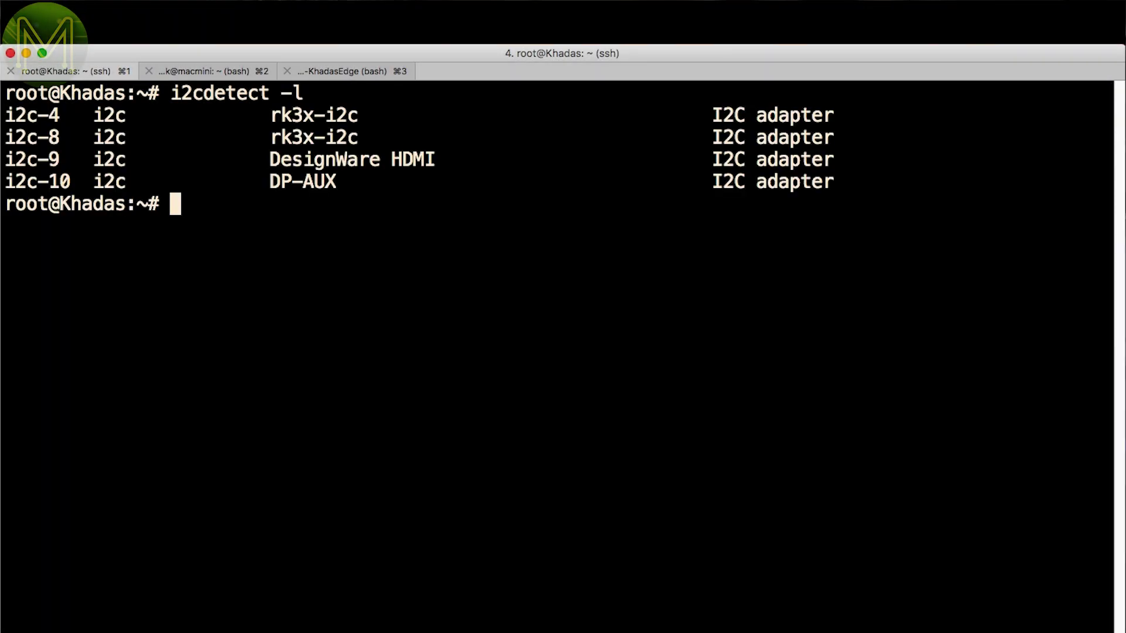
key(Up)
key(BackSpace)
text(y )
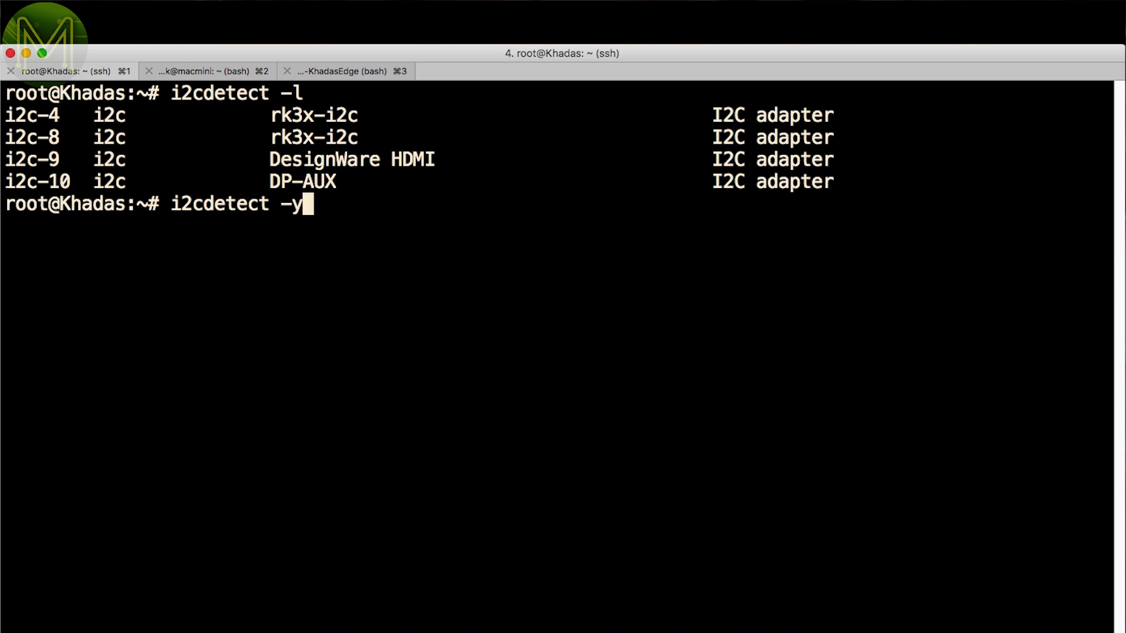
text(4)
key(Return)
Scan I2C buses 8 and 10 for devices with i2cdetect -y
key(Up)
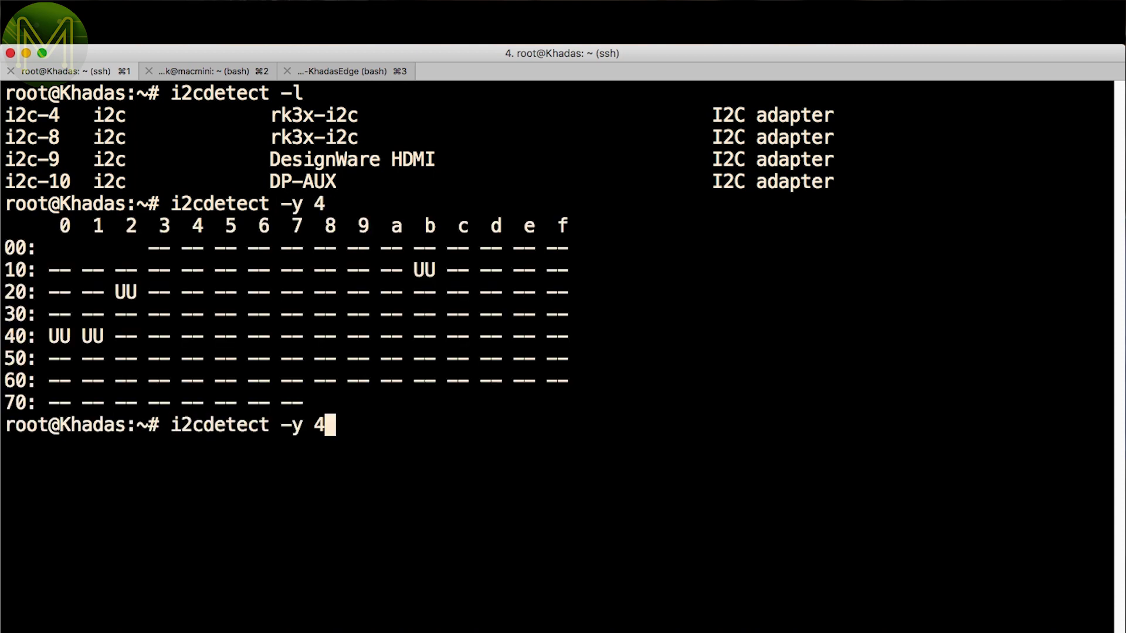
key(BackSpace)
text(8)
key(Return)
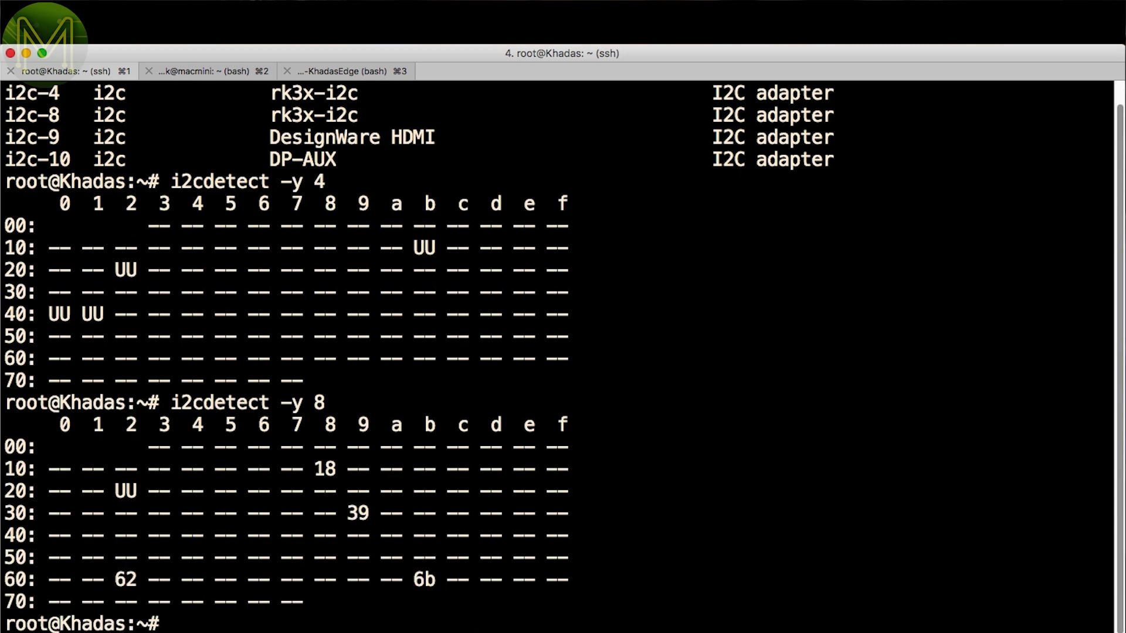
key(Up)
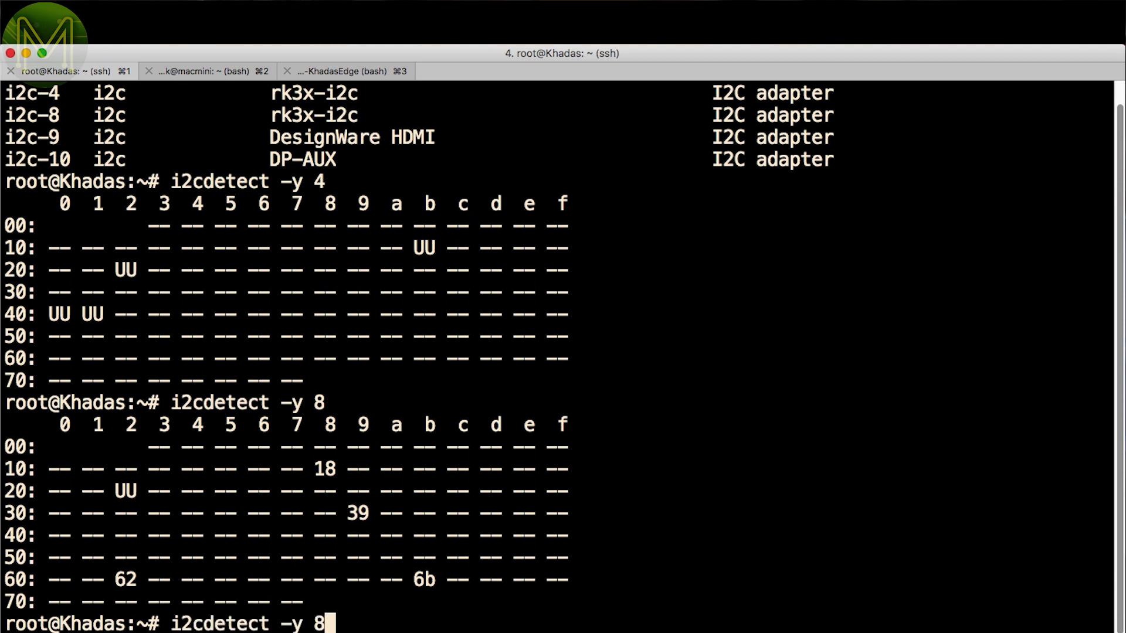
key(BackSpace)
text(10)
key(Return)
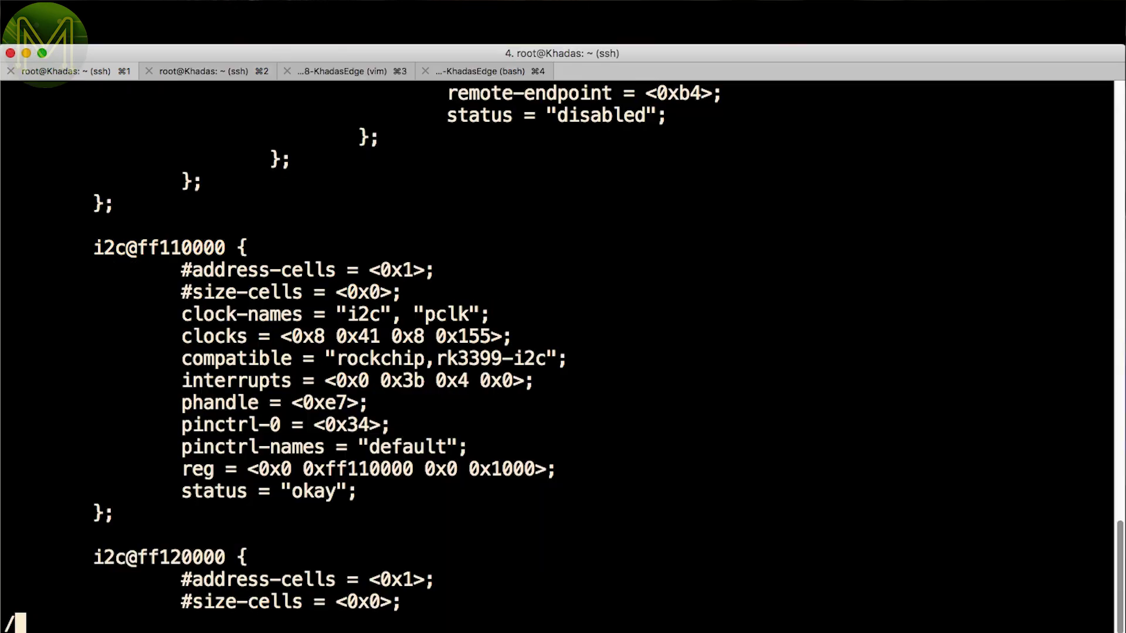
Change the i2c@ff160000 node's status from disabled to okay and save the device tree source
text(ff160000)
key(Return)
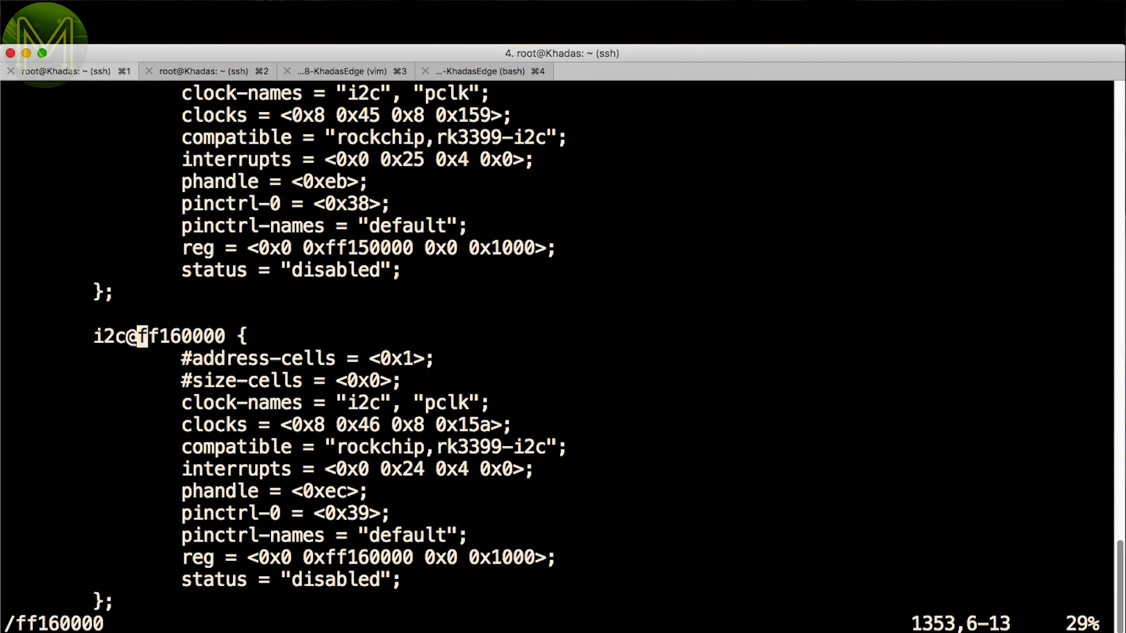
text(/dis)
key(Return)
text(cw)
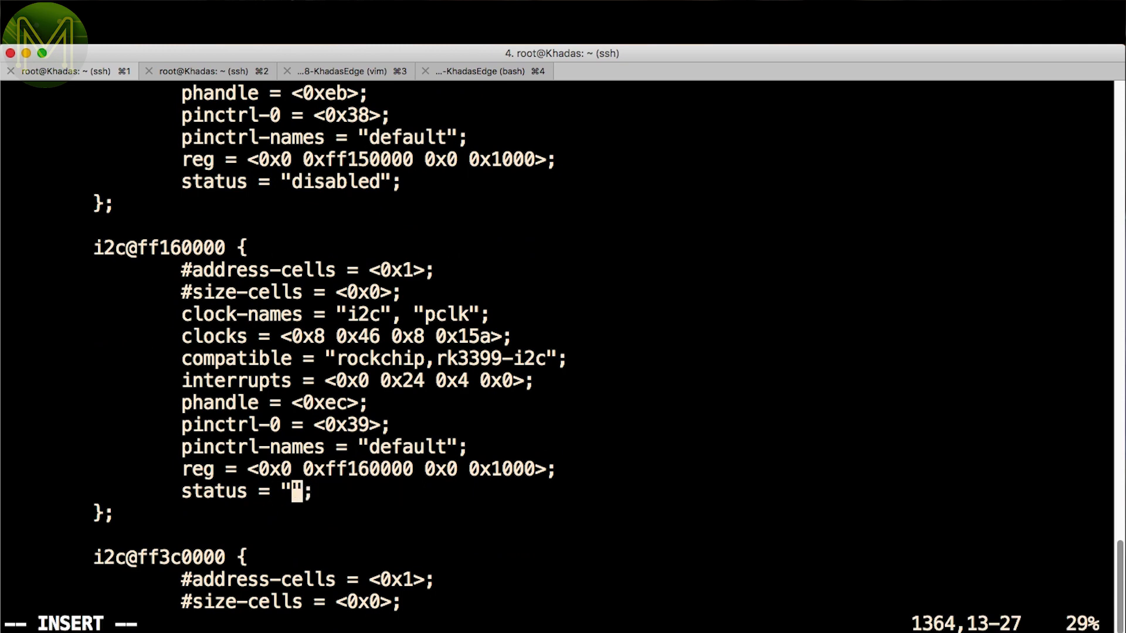
text(okay)
key(Escape)
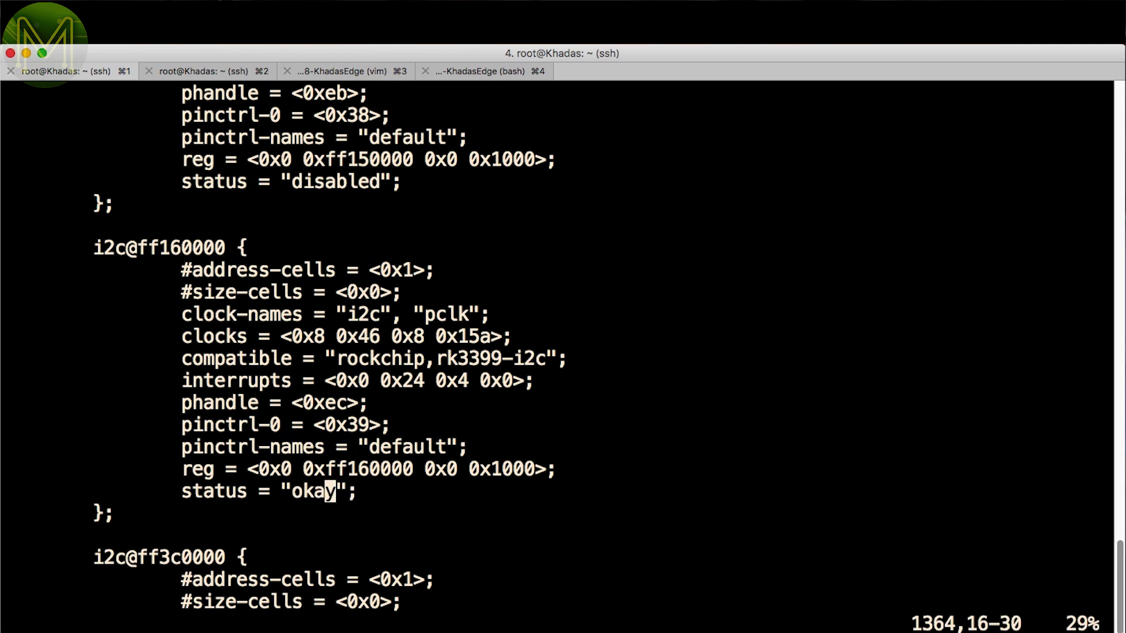
text(:w)
key(Return)
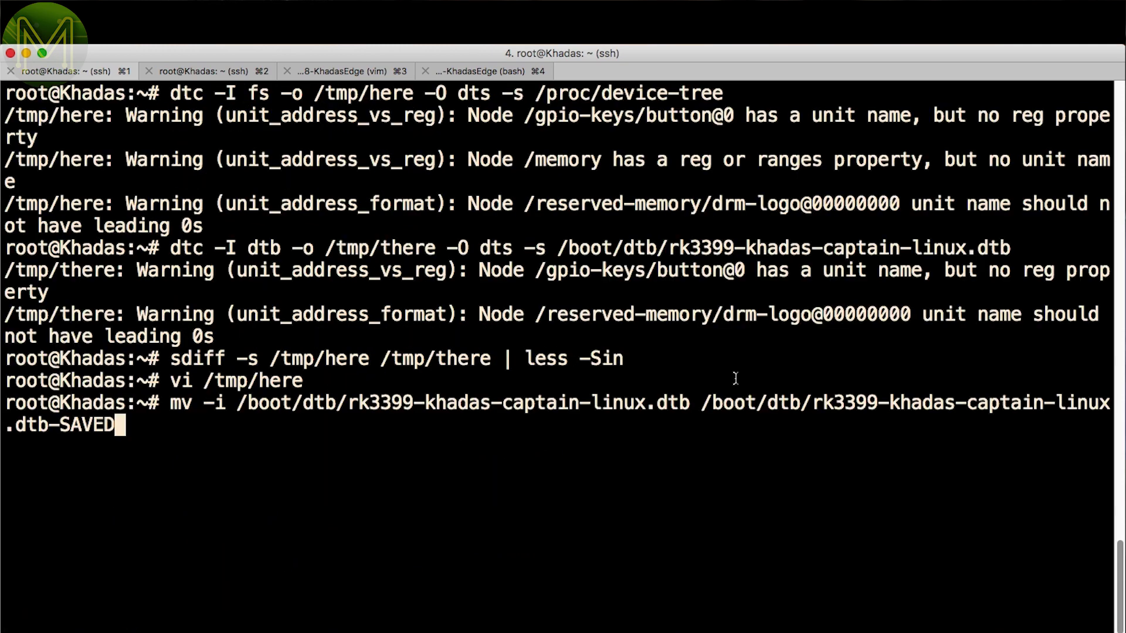
Back up the original boot dtb, compile the edited tree into rk3399-khadas-captain-linux.dtb, and list /boot/dtb/
key(Return)
key(super+v)
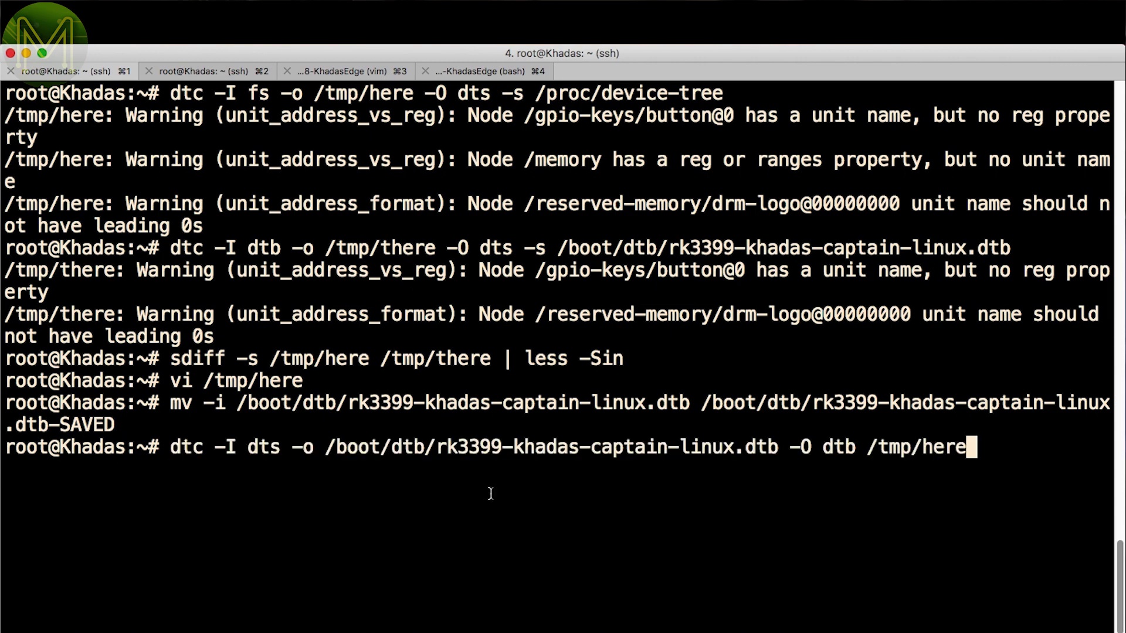
key(Return)
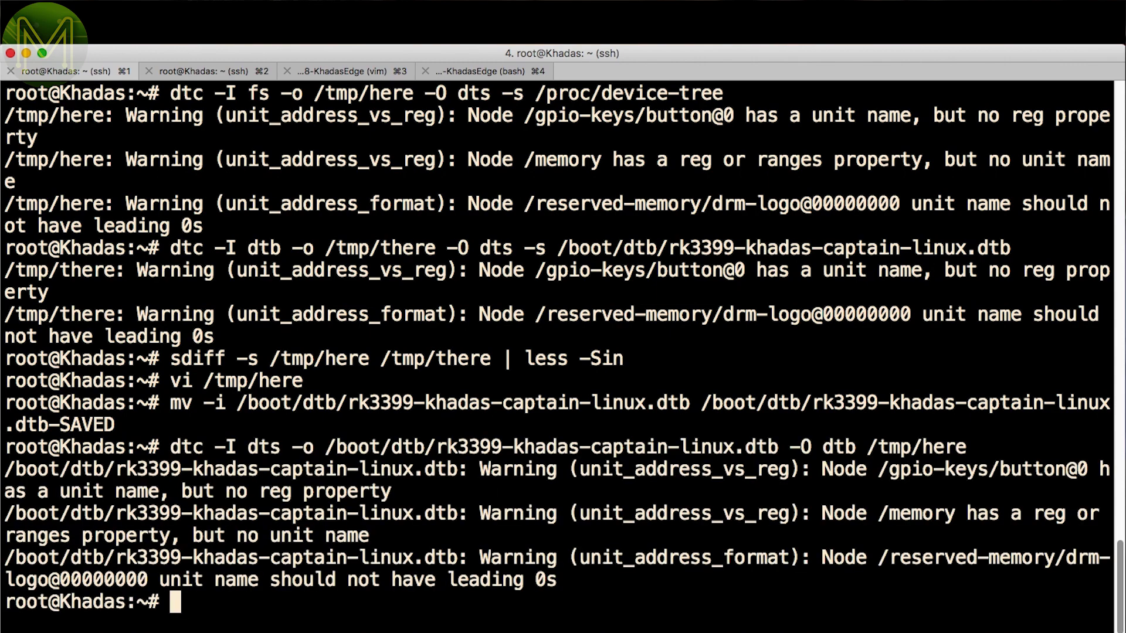
text(ls -l /boot/dtb/)
key(Return)
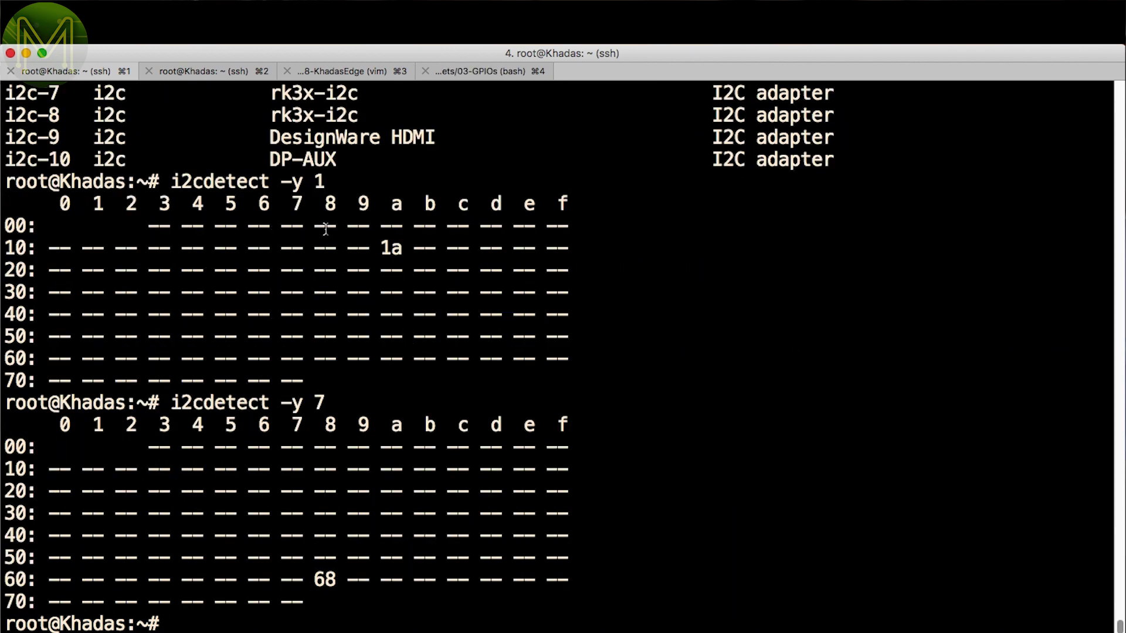
Dump the codec registers at 0x1A on bus 1, then the IMU registers at 0x68 on bus 7
text(i2cdump -y 1 0x1A)
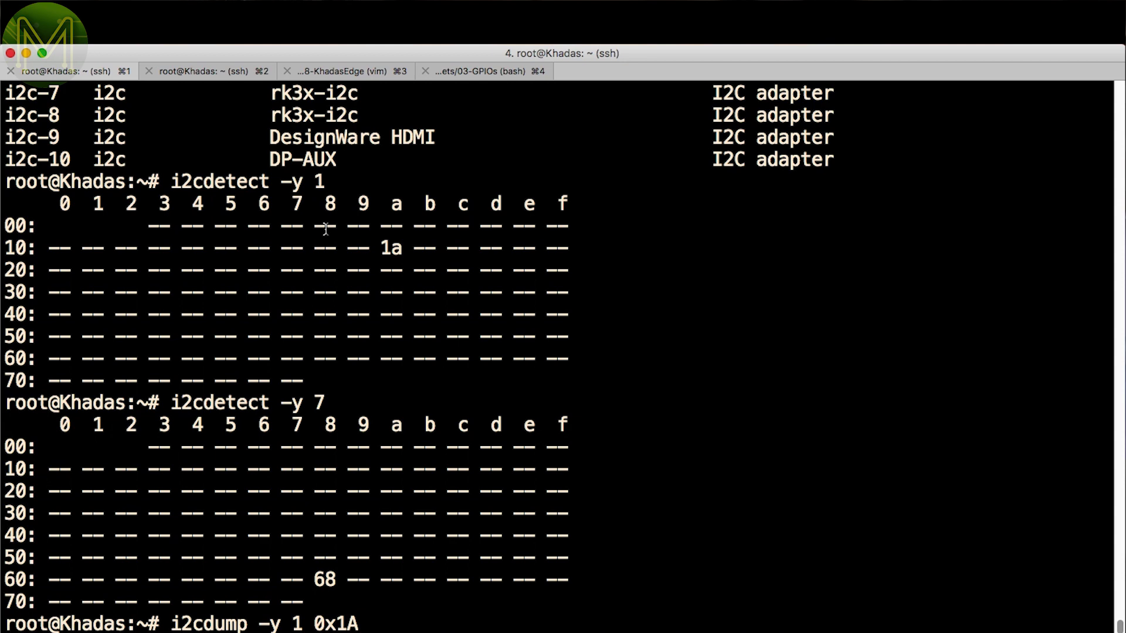
key(Return)
key(Up)
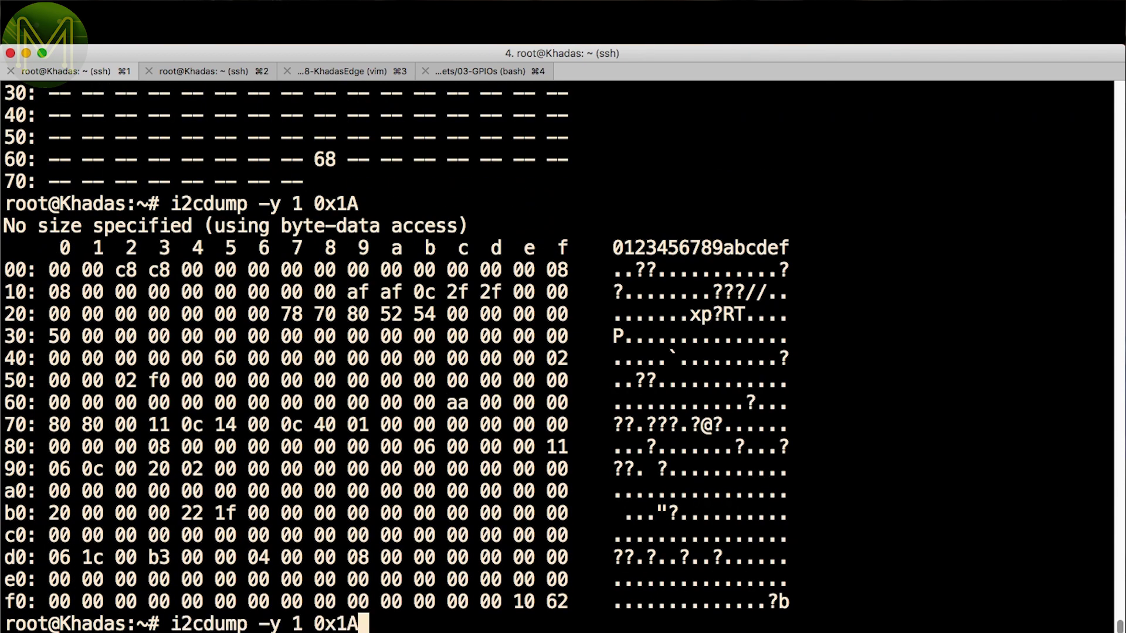
key(BackSpace)
key(BackSpace)
text(68)
key(Left)
key(Left)
key(Left)
key(Left)
key(Left)
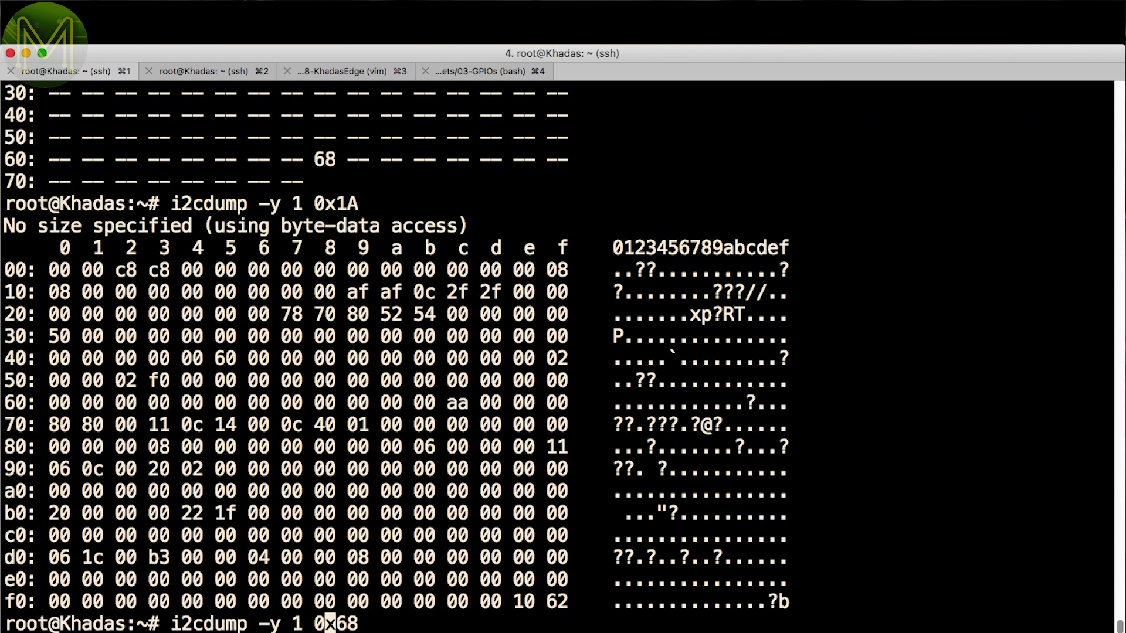
key(BackSpace)
text(7)
key(Return)
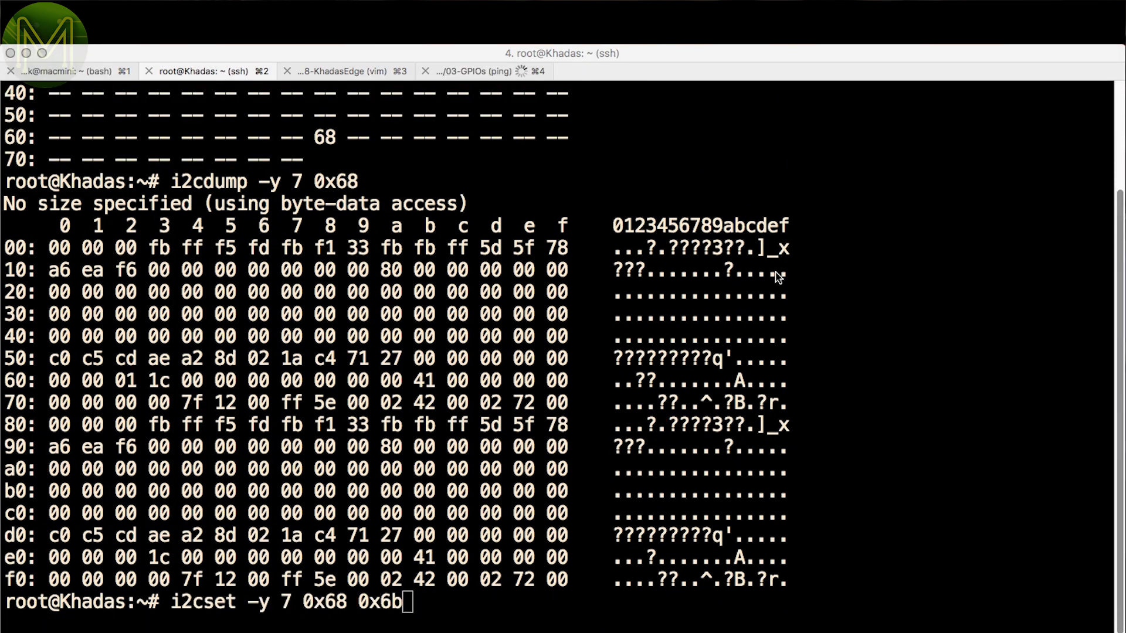
Wake the IMU by writing 0 to register 0x6b, read it back with i2cget, and dump its registers again
click(778, 276)
text(0)
key(Return)
key(Up)
key(BackSpace)
key(BackSpace)
key(Left)
key(Left)
key(Left)
key(Left)
key(Left)
key(Left)
key(Left)
key(Left)
key(Left)
key(Left)
key(Left)
key(Left)
key(Left)
key(Left)
key(Left)
key(Left)
key(Left)
key(Left)
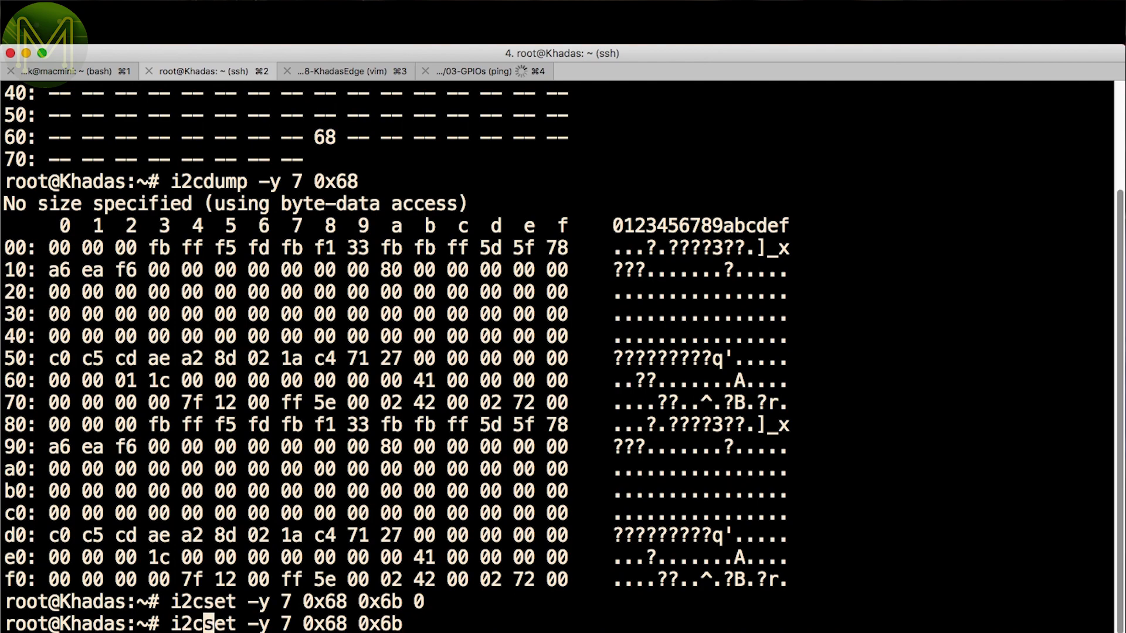
key(Delete)
text(g)
key(Return)
key(Up)
key(Up)
key(Up)
key(Return)
key(Up)
key(Return)
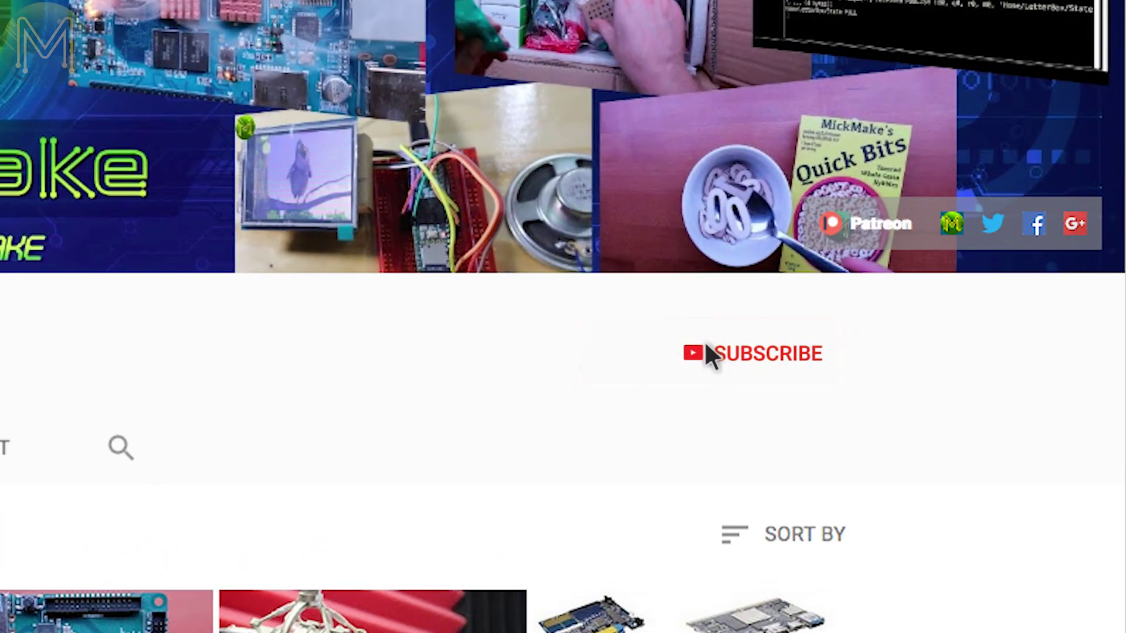
Subscribe to the MickMake YouTube channel
click(706, 346)
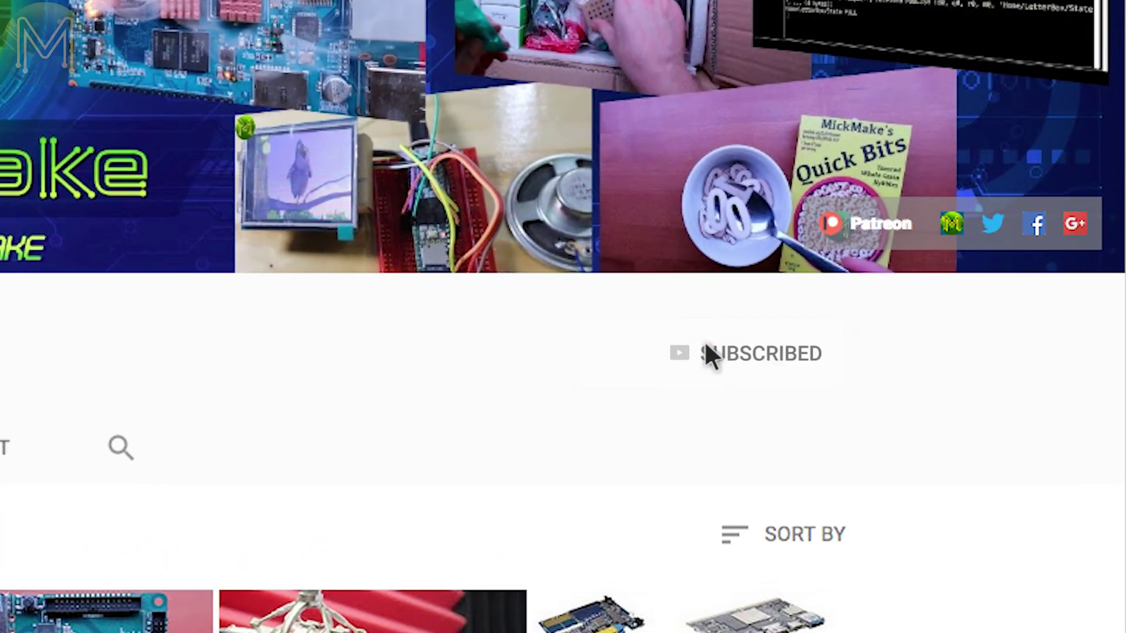